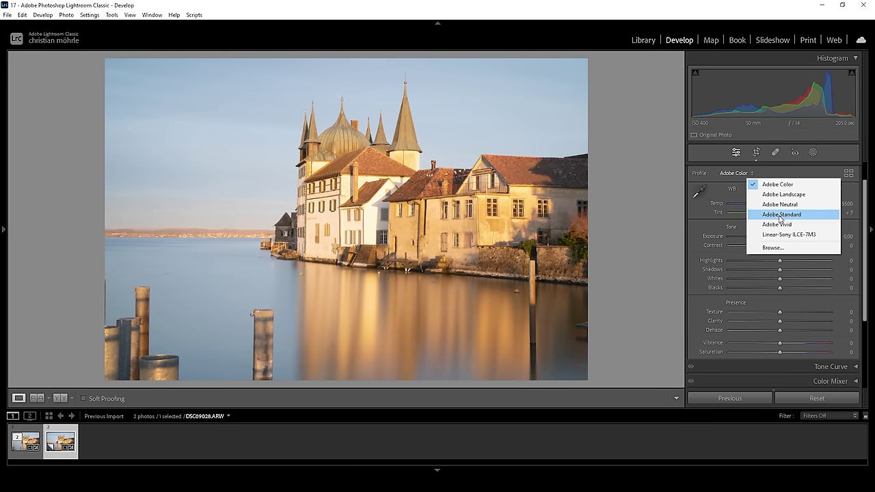
Apply the Adobe Standard profile and set Exposure to -0.75, Highlights -100, Shadows +24, Whites +45 and Contrast +7
click(779, 215)
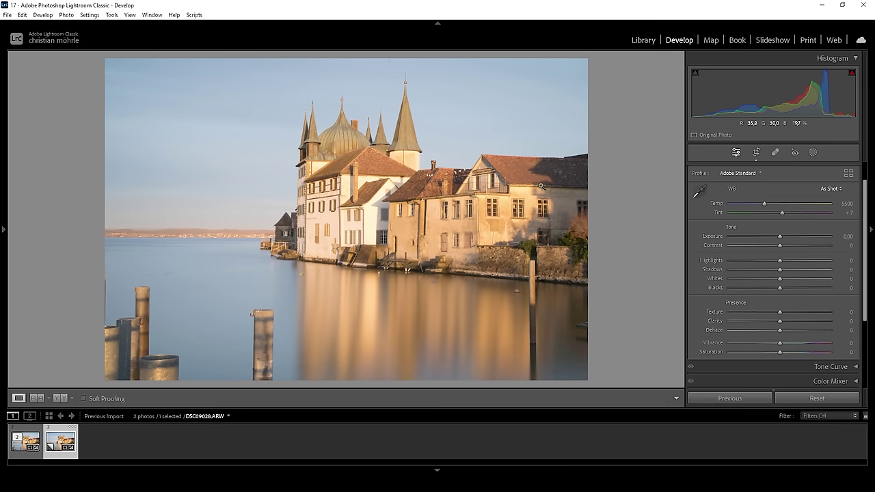
drag(779, 237, 727, 262)
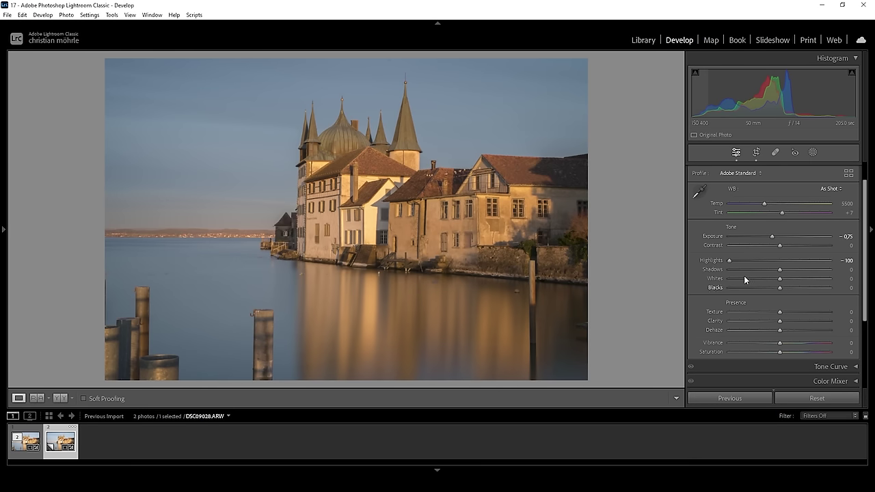
drag(777, 270, 793, 274)
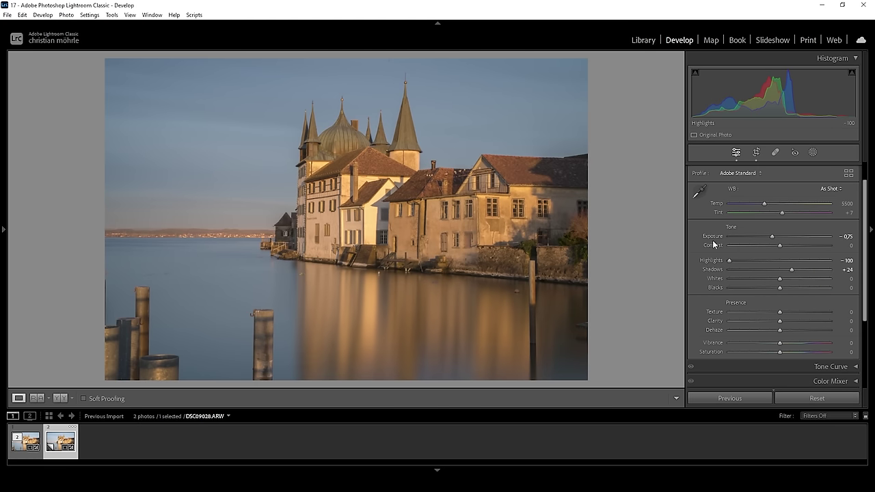
drag(780, 279, 802, 278)
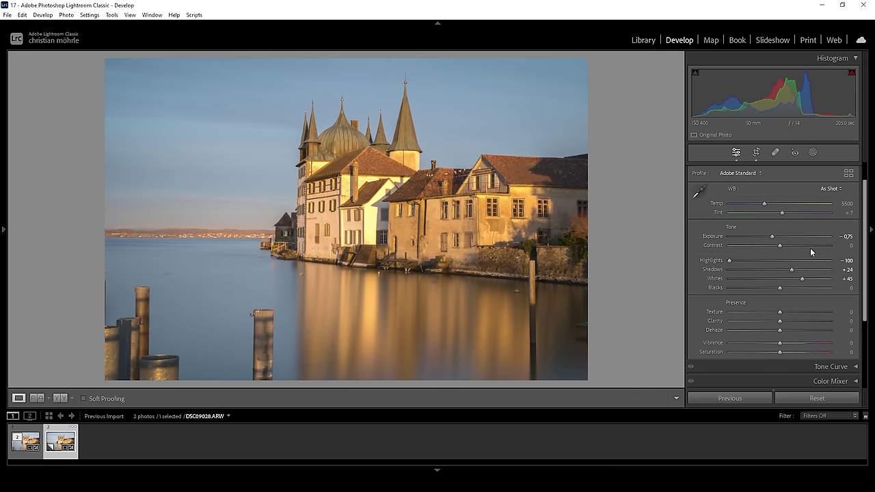
drag(779, 245, 783, 245)
Cool the photo's white balance to a Temp of 5150 and shift the Tint towards green
drag(765, 206, 759, 206)
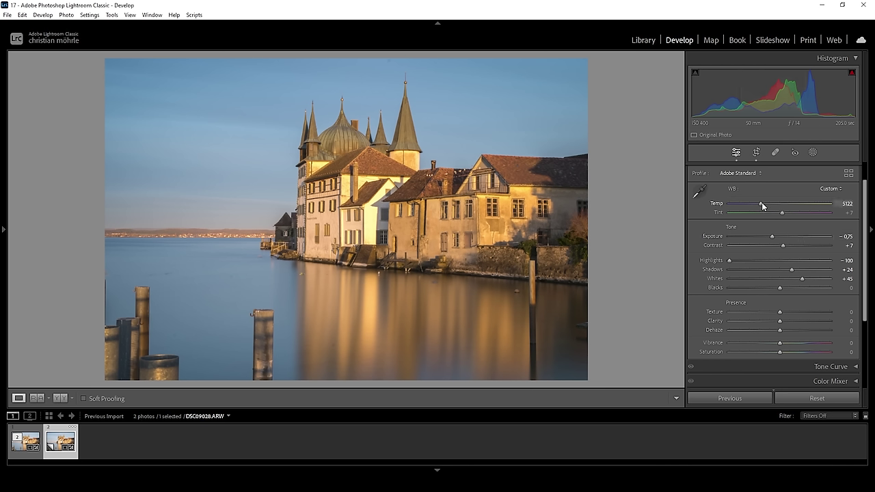
drag(763, 206, 763, 206)
drag(781, 213, 778, 214)
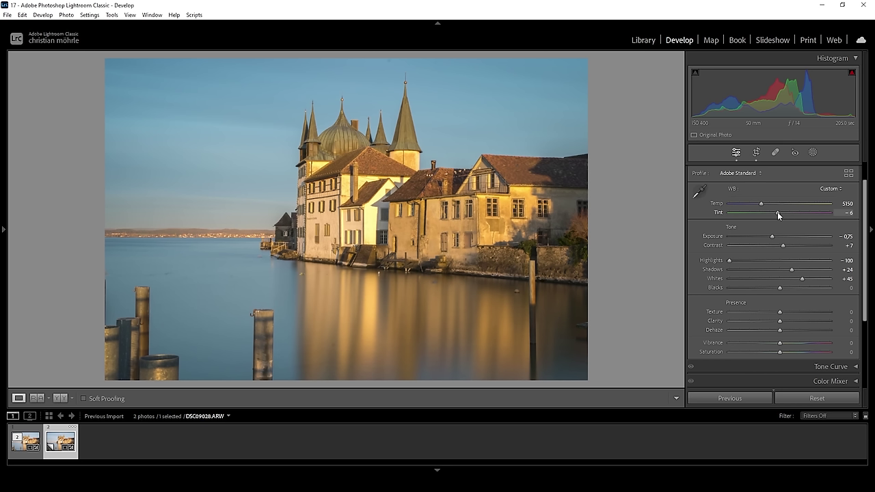
drag(777, 212, 779, 215)
Set the photo's Texture to +13, Clarity to -7, Dehaze to -9 and Vibrance to +12
drag(861, 272, 832, 281)
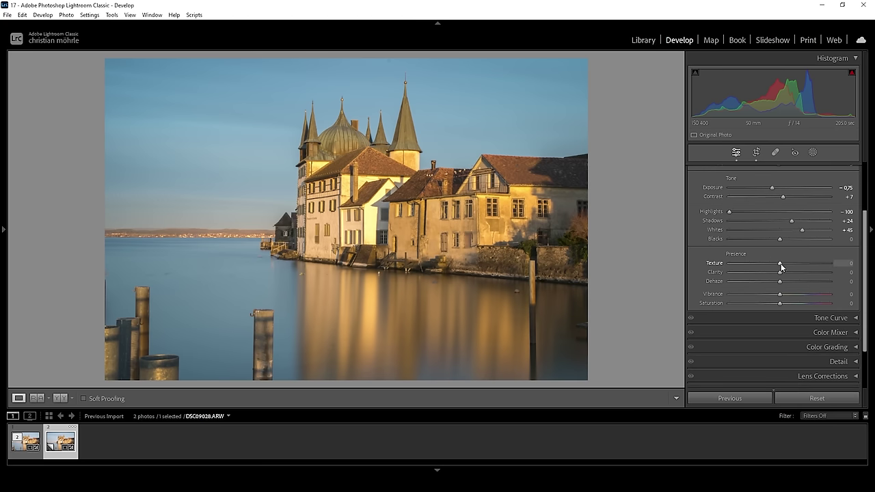
mouse_move(780, 264)
mouse_down()
mouse_move(787, 267)
mouse_move(772, 273)
mouse_up()
drag(773, 273, 775, 274)
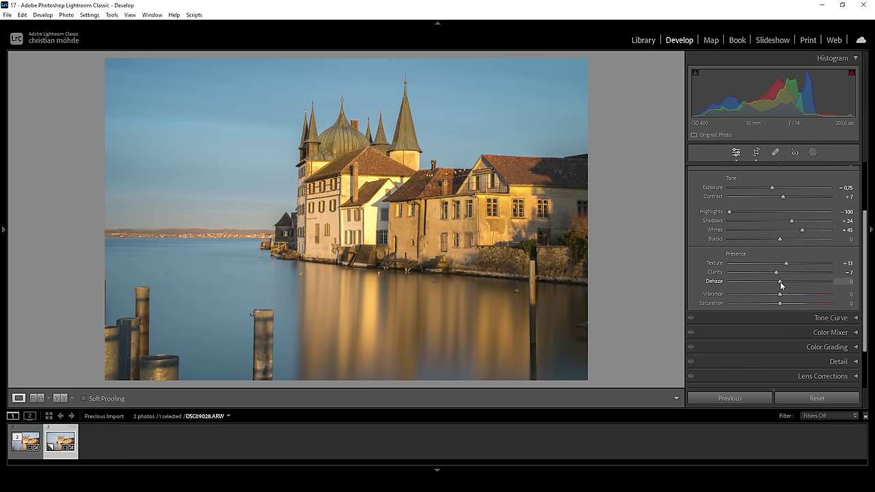
drag(779, 282, 775, 282)
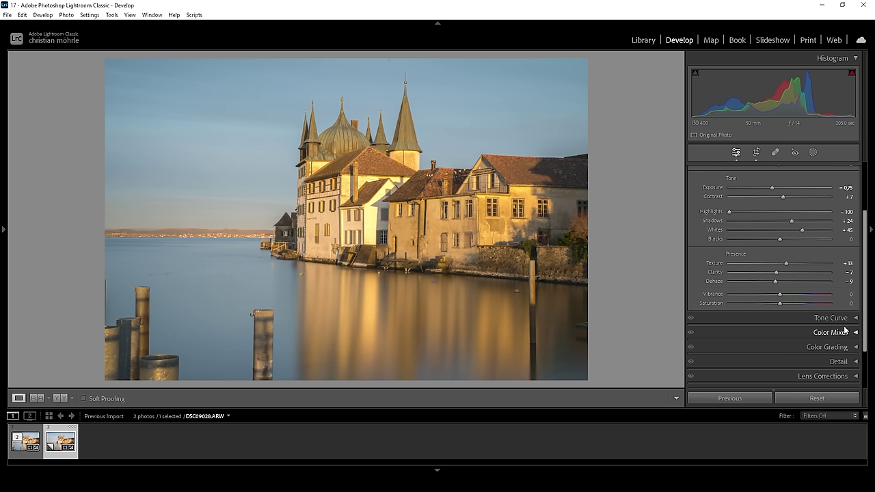
drag(781, 297, 785, 297)
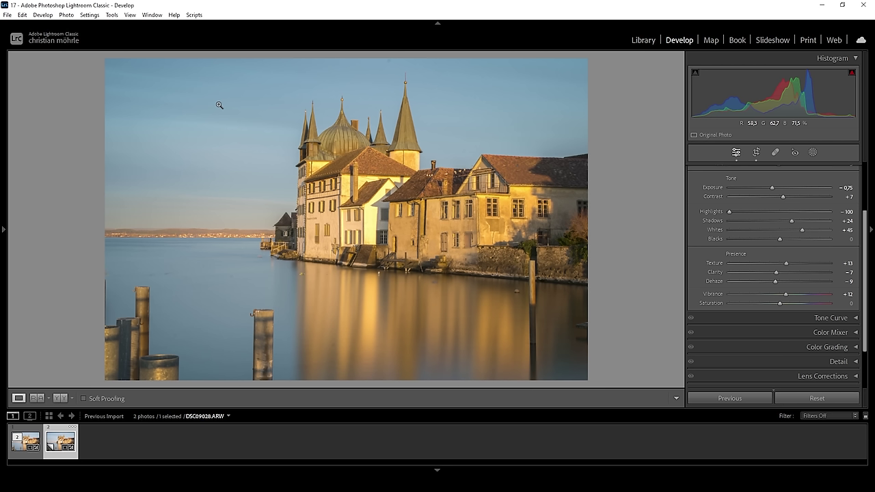
Create a sky mask and subtract a second, inverted sky selection from it to clean up the horizon area
click(813, 152)
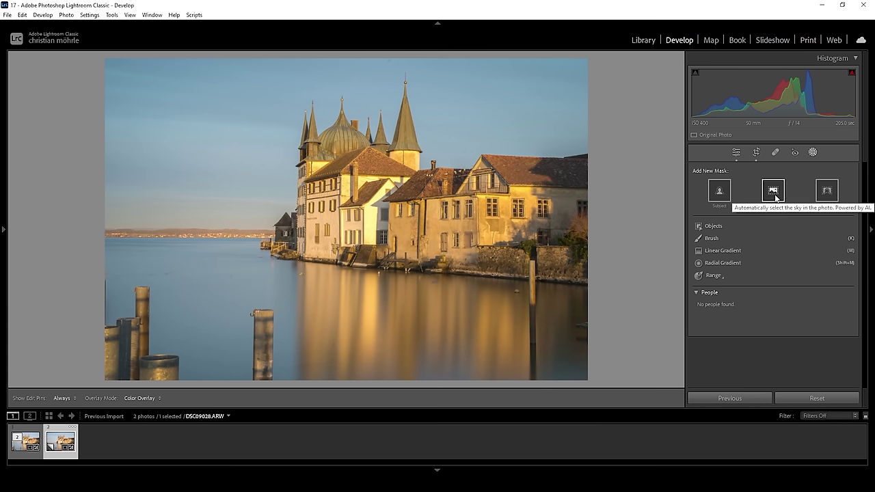
click(773, 193)
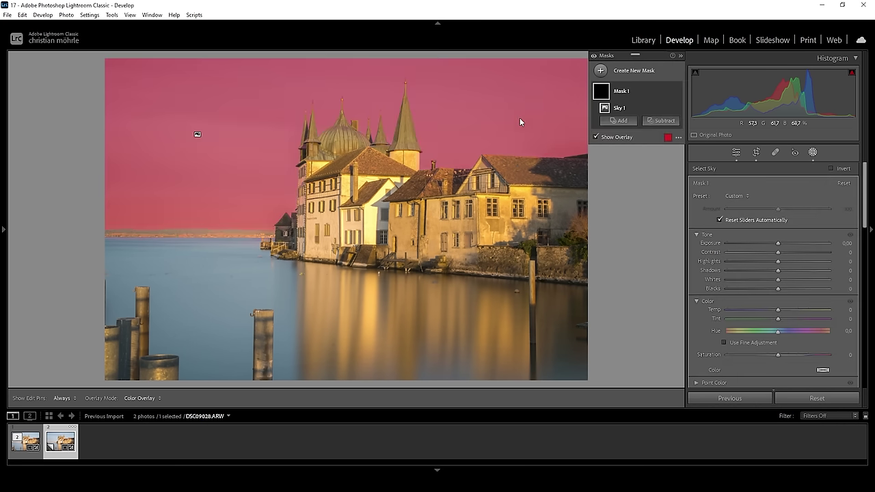
click(660, 121)
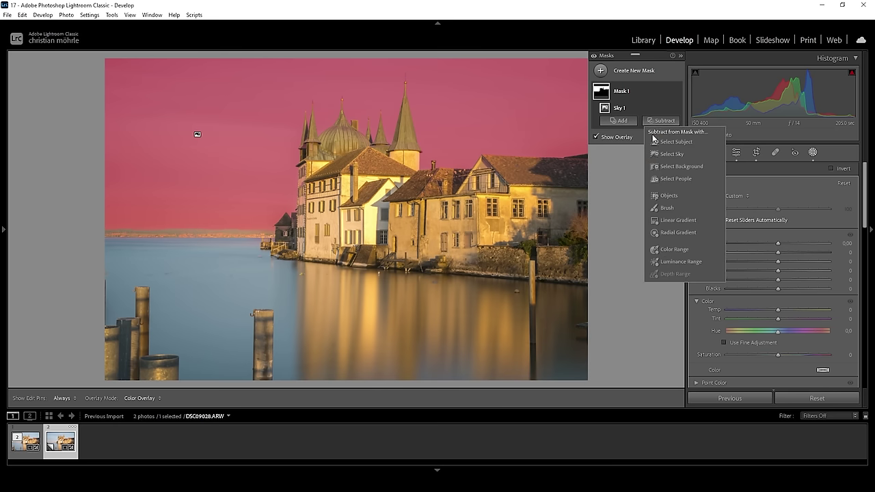
click(662, 155)
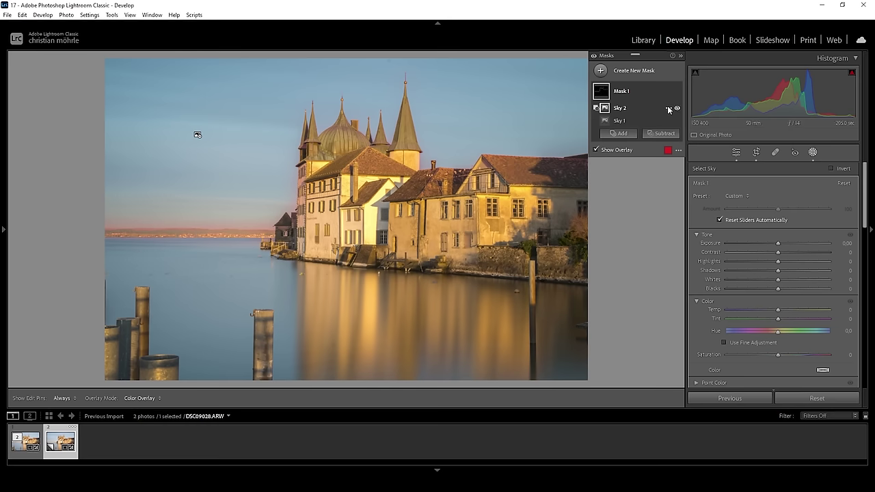
right_click(667, 109)
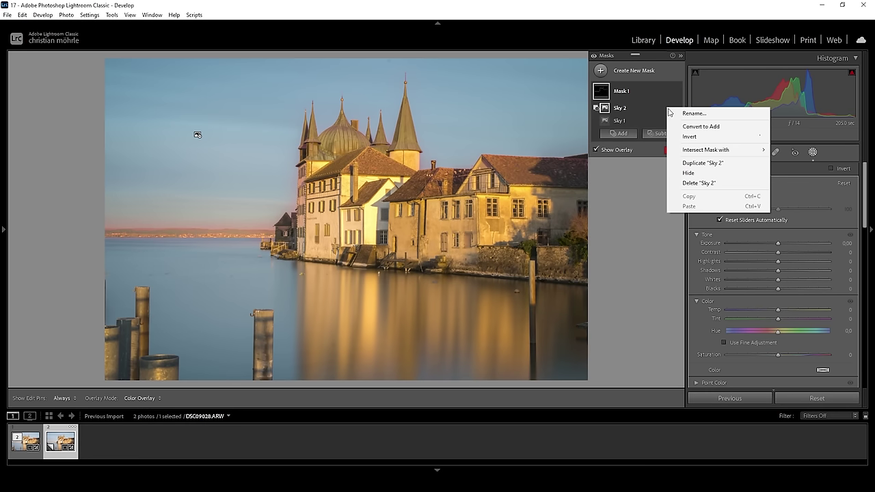
click(681, 136)
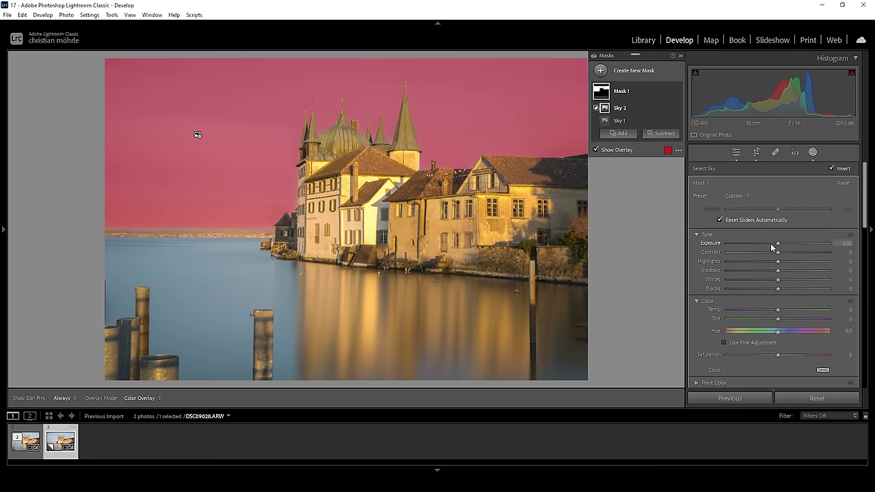
Set the sky mask's Exposure to -0.46, Temp to -10 and Clarity to 11
drag(777, 245, 771, 245)
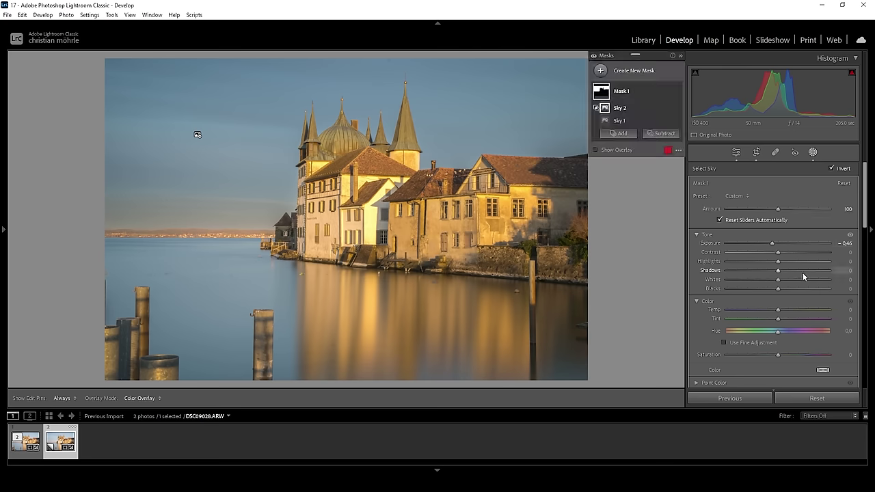
drag(778, 310, 778, 313)
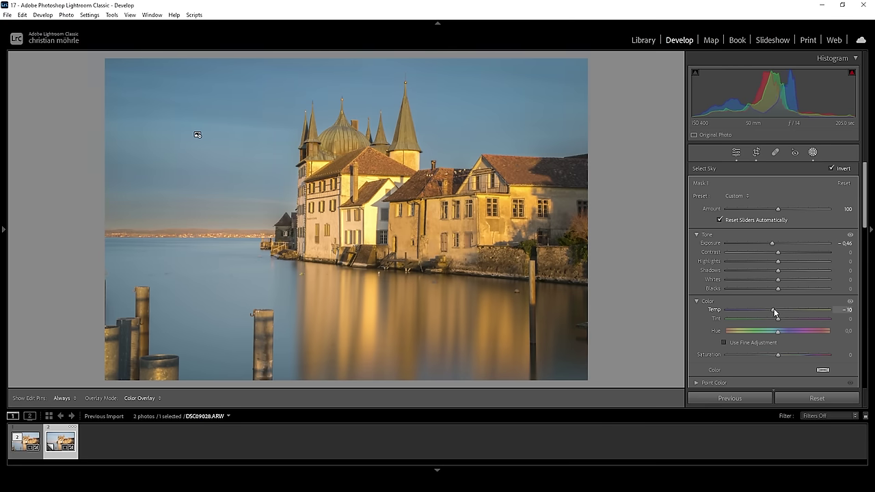
drag(774, 310, 773, 311)
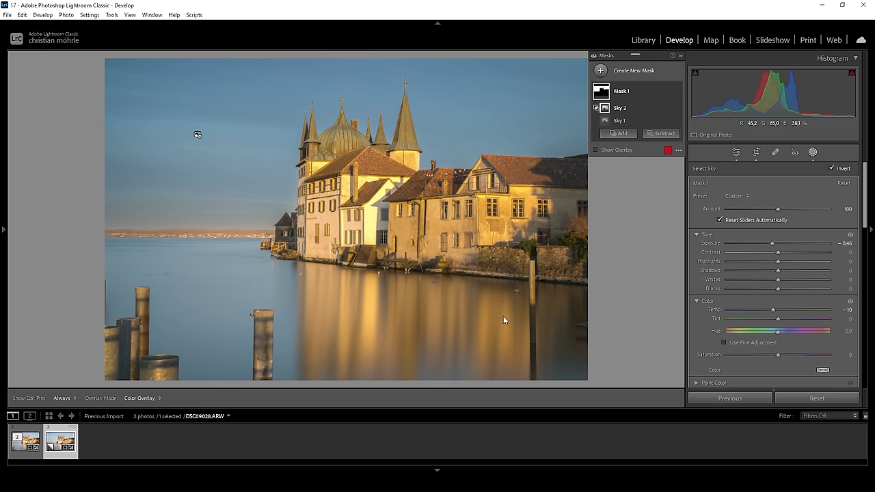
scroll(787, 331, down, 5)
drag(779, 270, 781, 270)
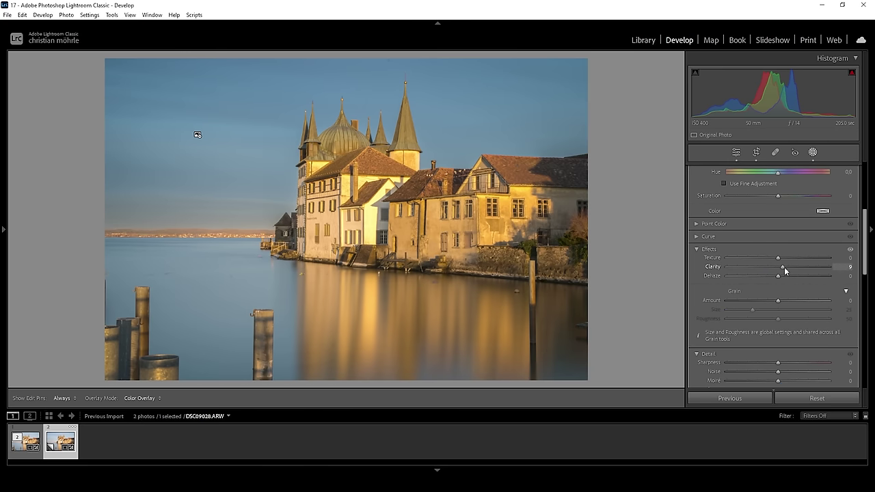
drag(785, 267, 784, 267)
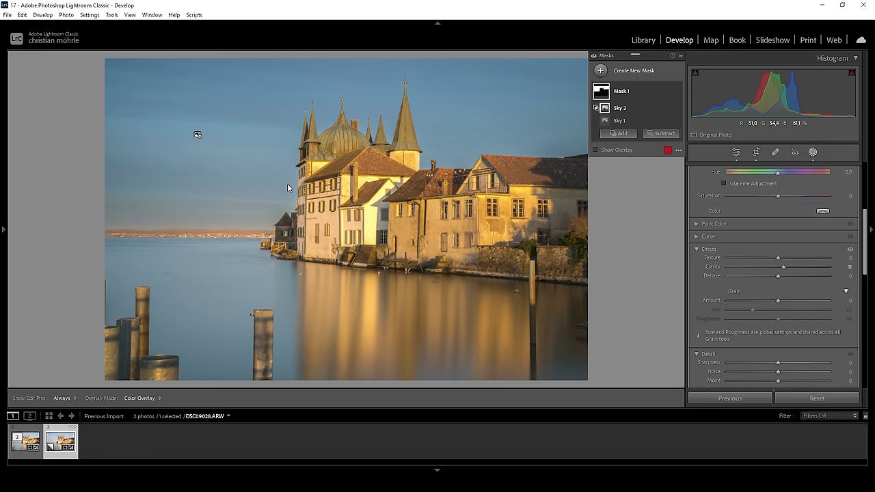
Create another sky mask and subtract an inverted sky selection from it
click(600, 70)
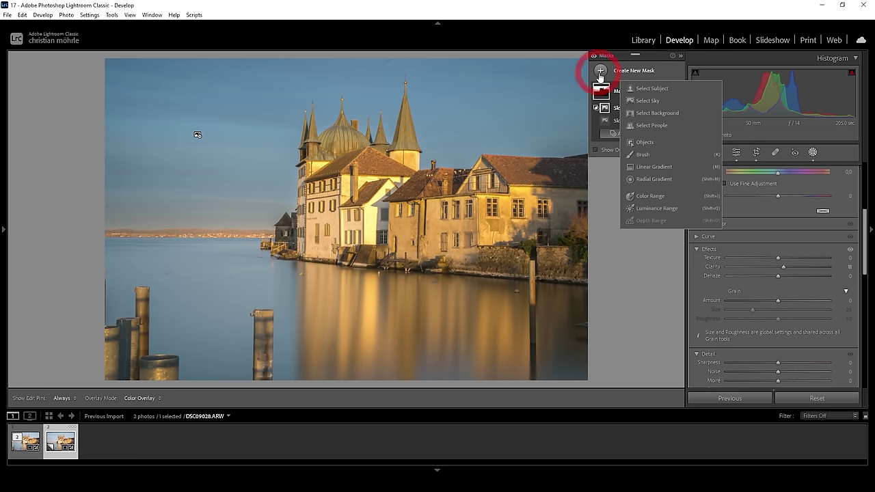
click(648, 102)
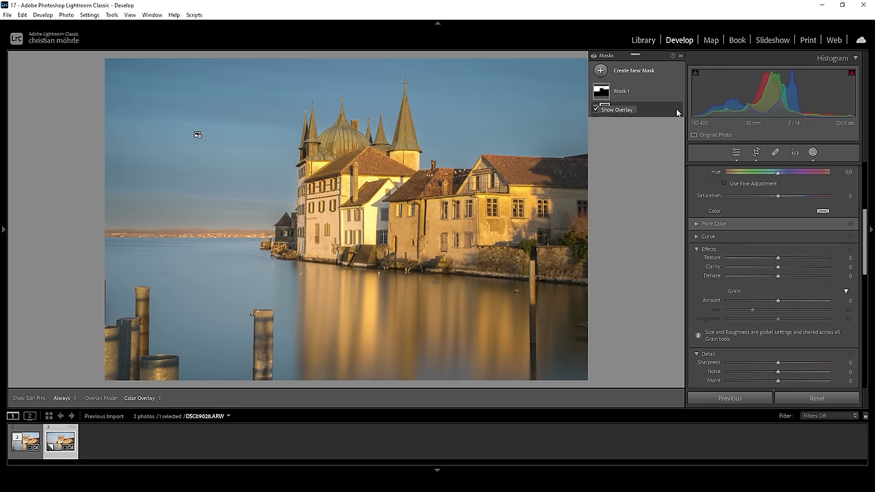
click(654, 121)
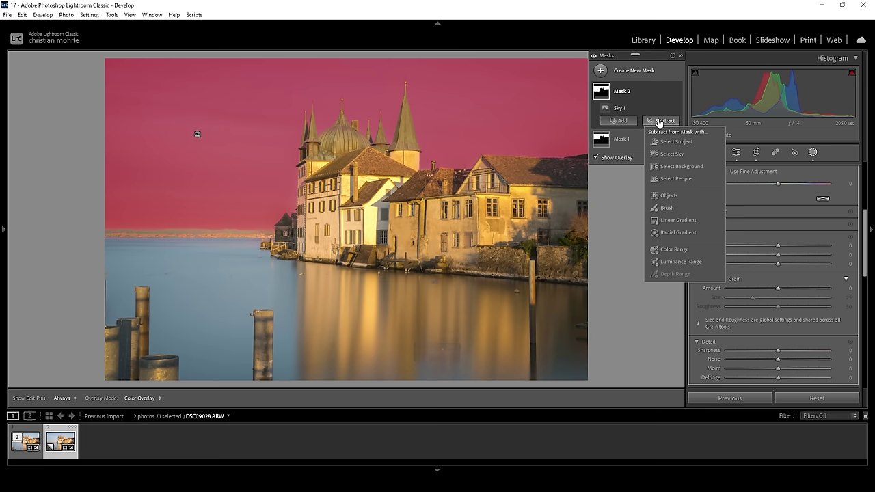
click(663, 155)
right_click(667, 107)
click(688, 136)
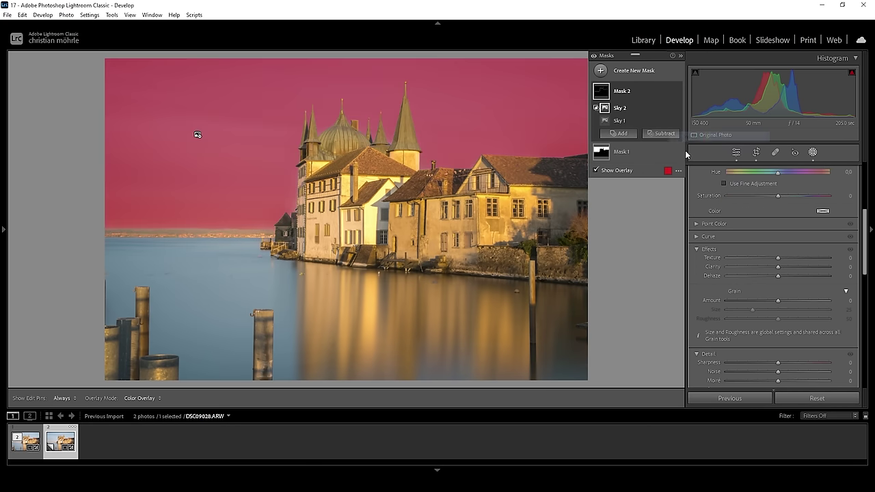
Subtract a linear gradient running from just above the horizon to the photo's top edge, and set the second sky mask's Exposure to -0.43
click(662, 133)
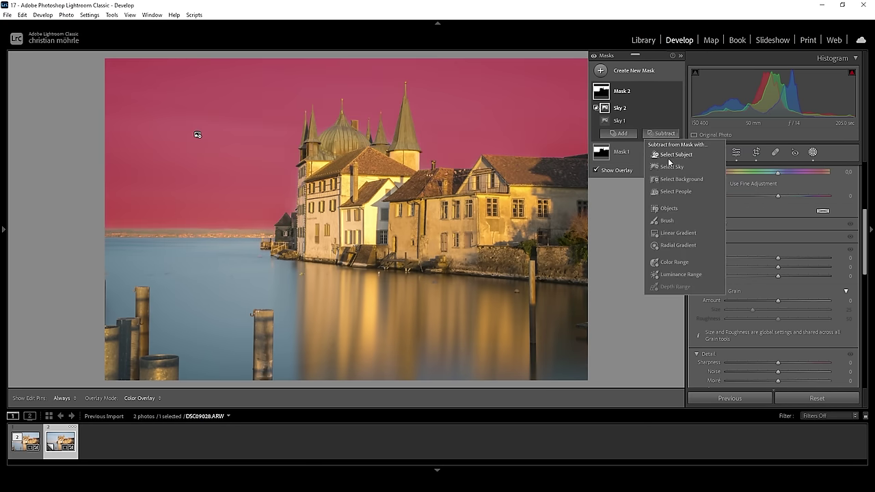
click(678, 234)
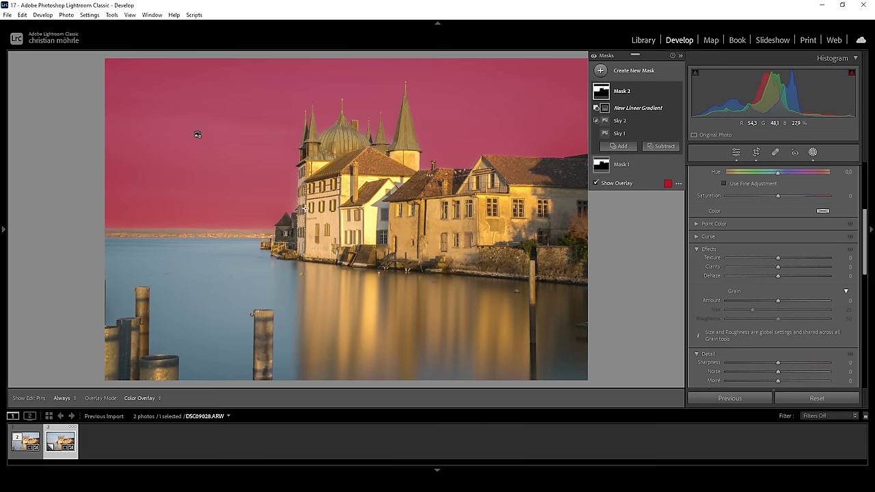
drag(303, 217, 309, 53)
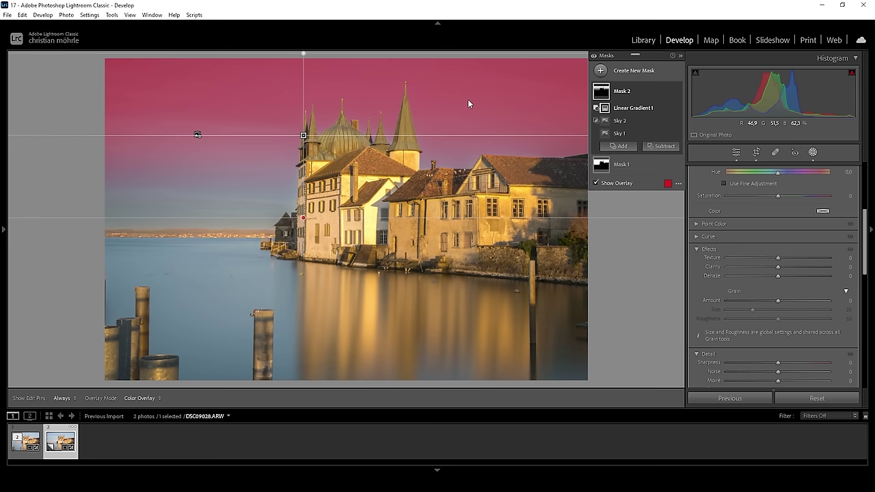
scroll(777, 251, up, 4)
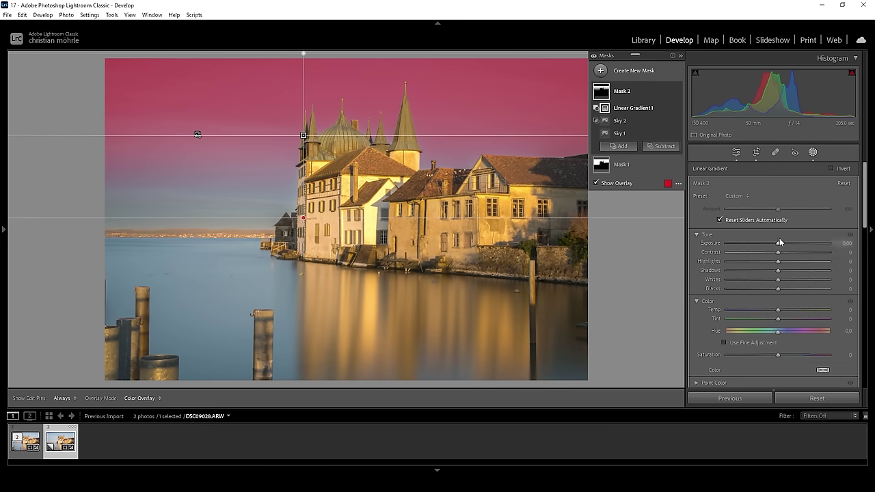
drag(778, 243, 772, 243)
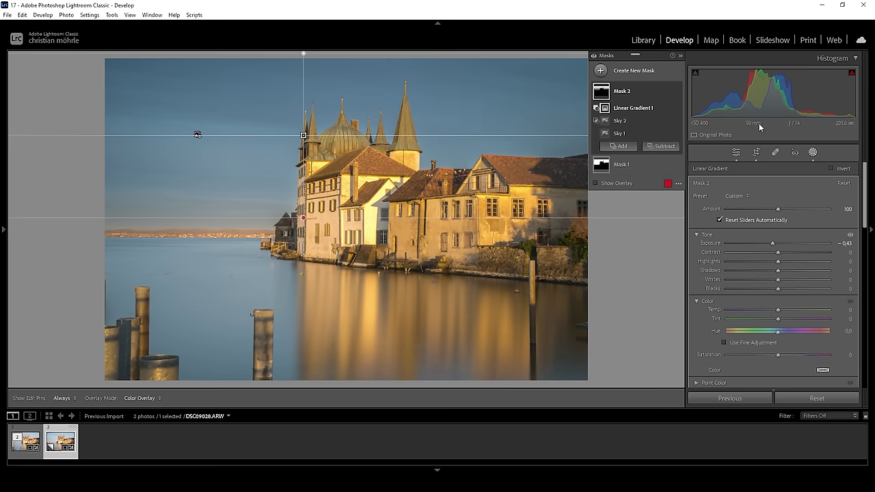
Create a linear gradient mask from the photo's top edge down to the roofs, subtract the sky, and set its Exposure to -0.57
click(612, 91)
click(654, 167)
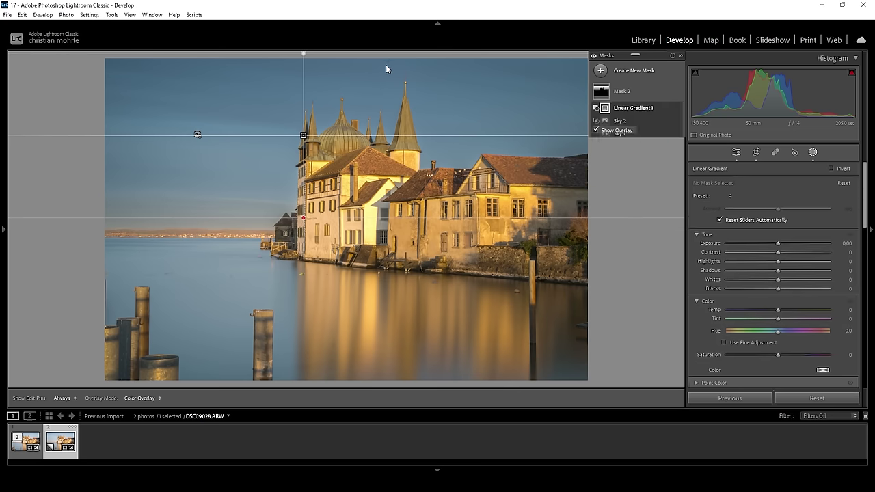
drag(390, 57, 390, 168)
click(658, 121)
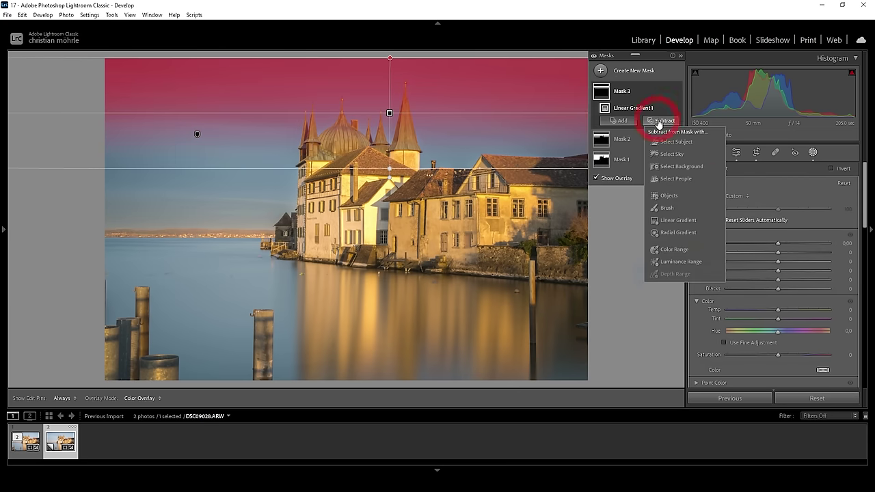
click(657, 154)
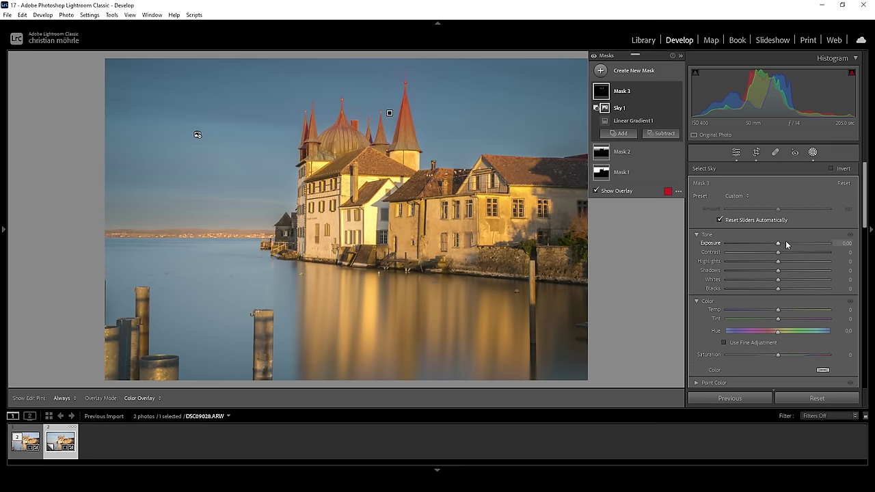
drag(778, 244, 770, 243)
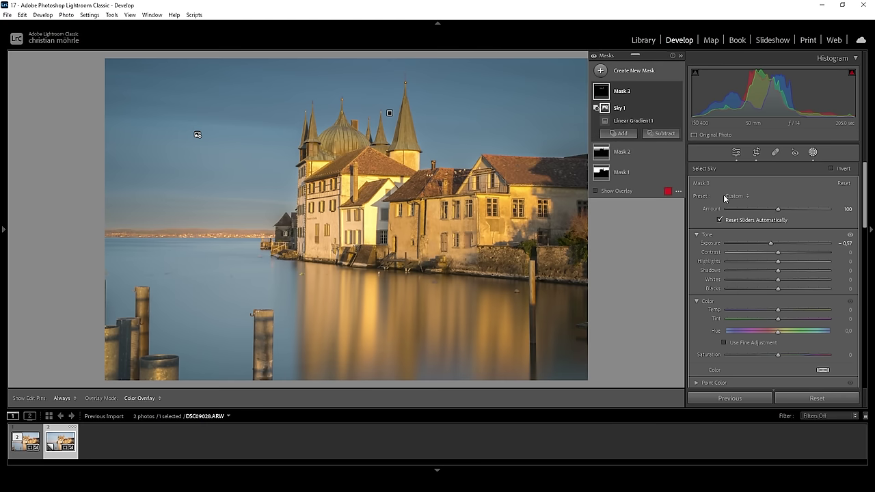
Create a slightly tilted linear gradient mask from the photo's upper-right edge down to the roofs, and set its Exposure to -0.14
click(599, 71)
click(656, 169)
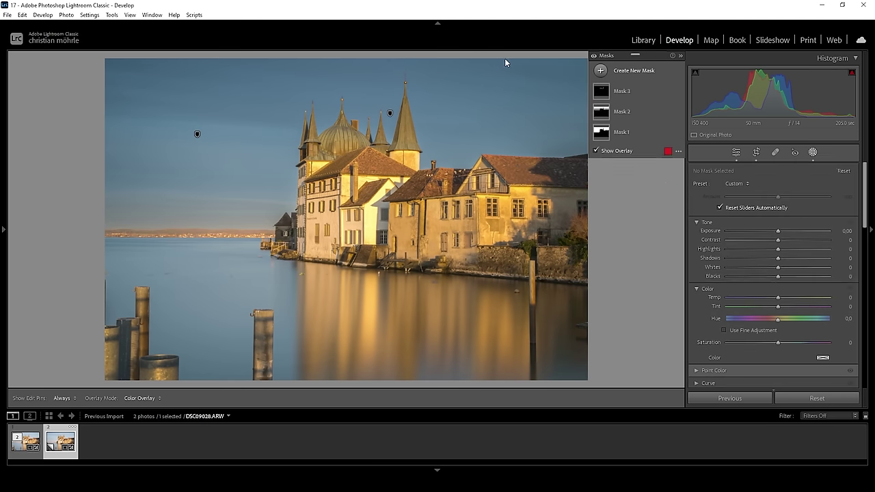
drag(509, 68, 497, 142)
drag(777, 243, 776, 243)
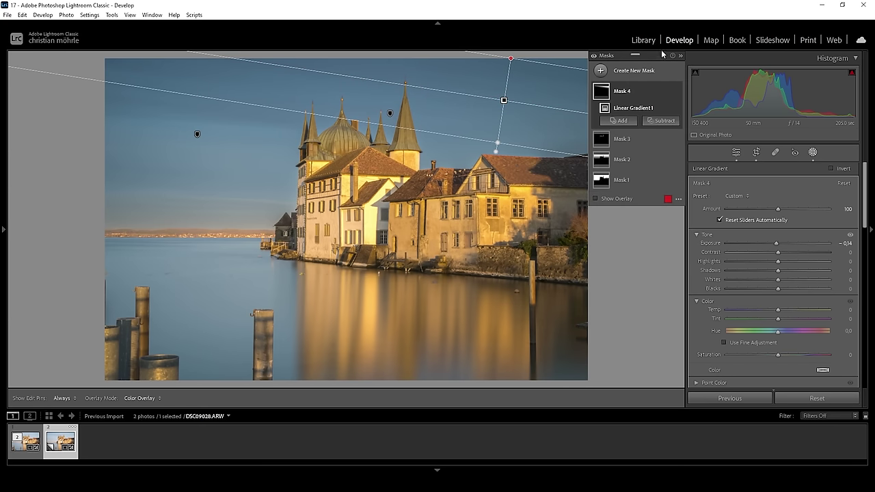
Create a linear gradient mask over the water, fading out upward just above the shoreline, and set its Clarity to 34
click(601, 71)
click(655, 198)
drag(362, 304, 364, 232)
scroll(789, 321, down, 5)
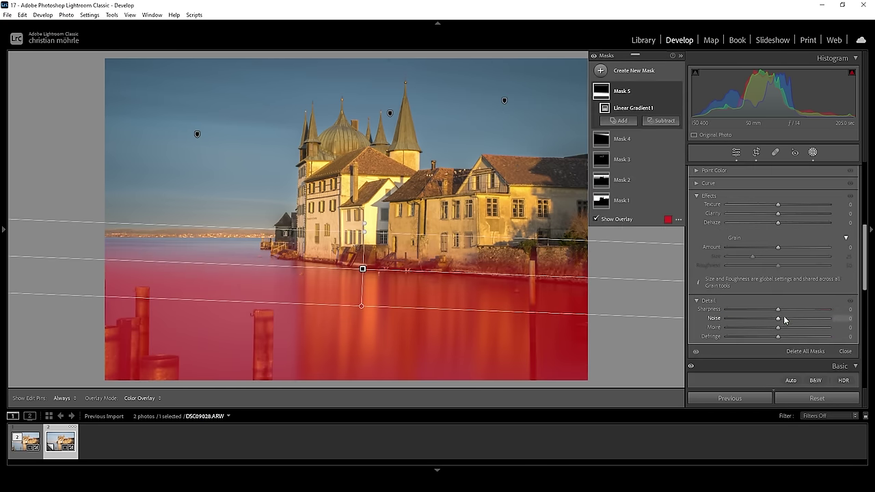
drag(777, 213, 794, 213)
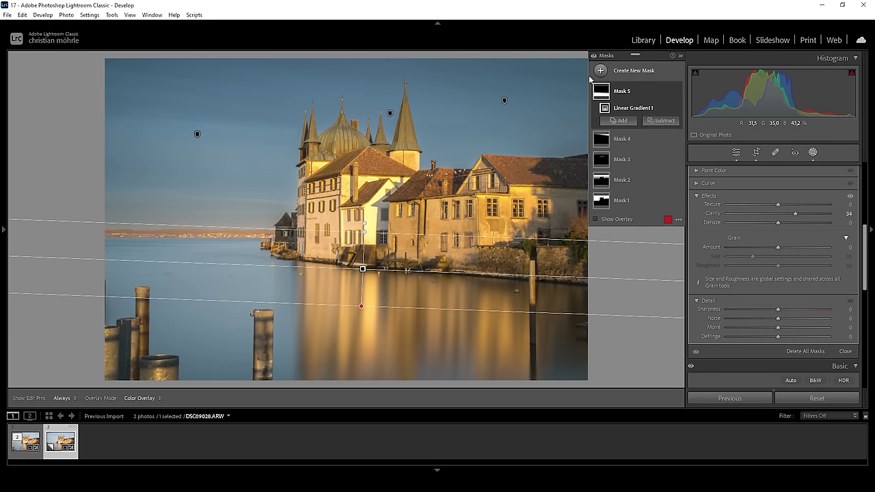
Create a linear gradient mask from the photo's bottom edge up to the tops of the wooden posts, and set its Exposure to -0.79
click(600, 71)
click(665, 179)
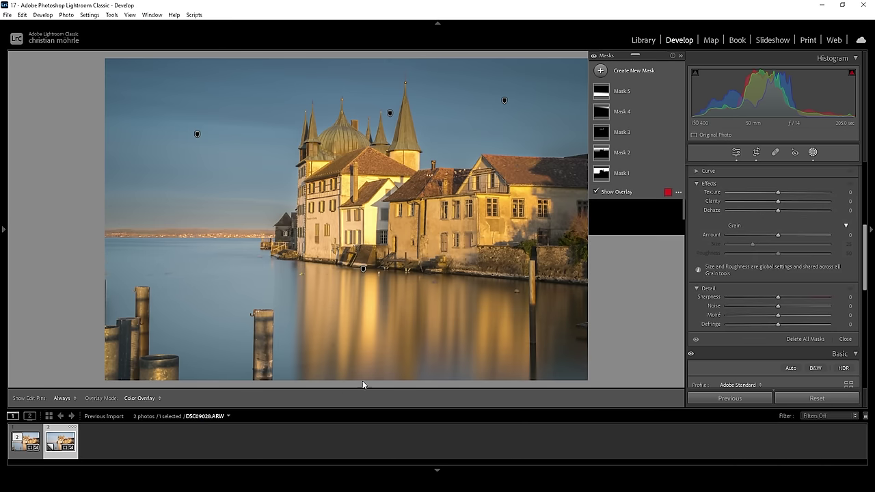
drag(367, 369, 367, 313)
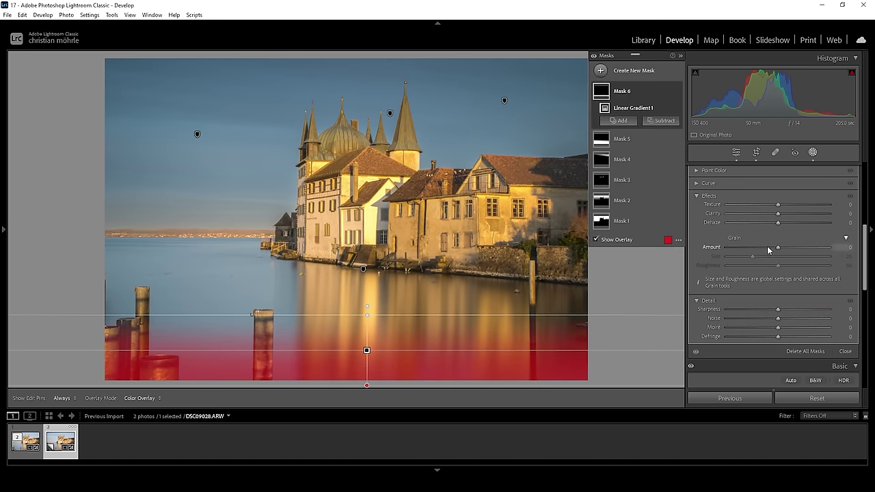
drag(778, 245, 774, 245)
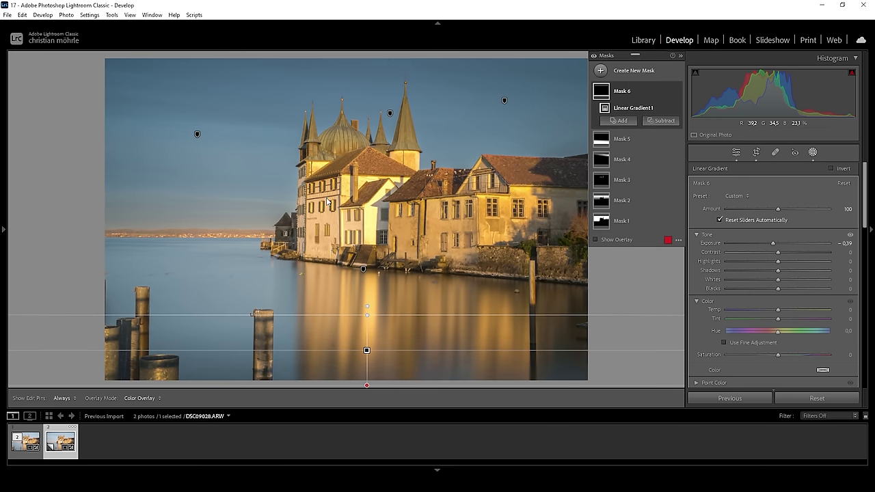
drag(773, 244, 770, 244)
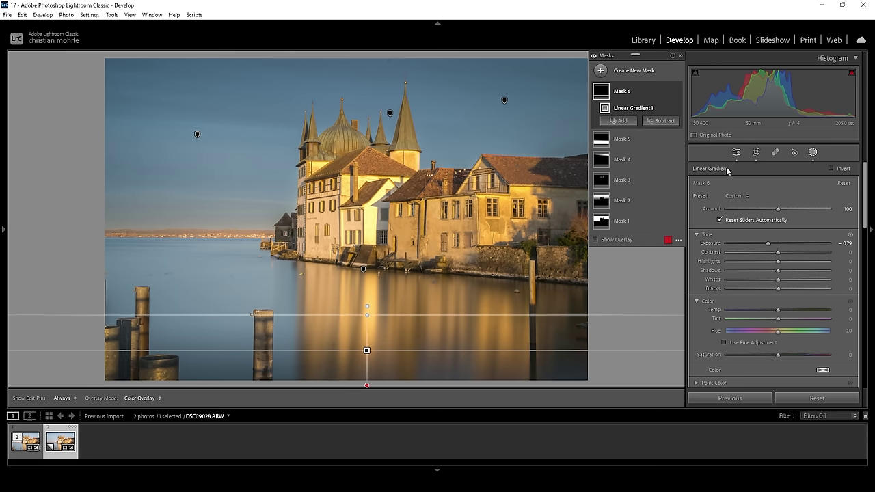
Compare the edit side by side with the other copy as the reference photo, and return to the single-photo view
key(shift+r)
drag(30, 429, 324, 365)
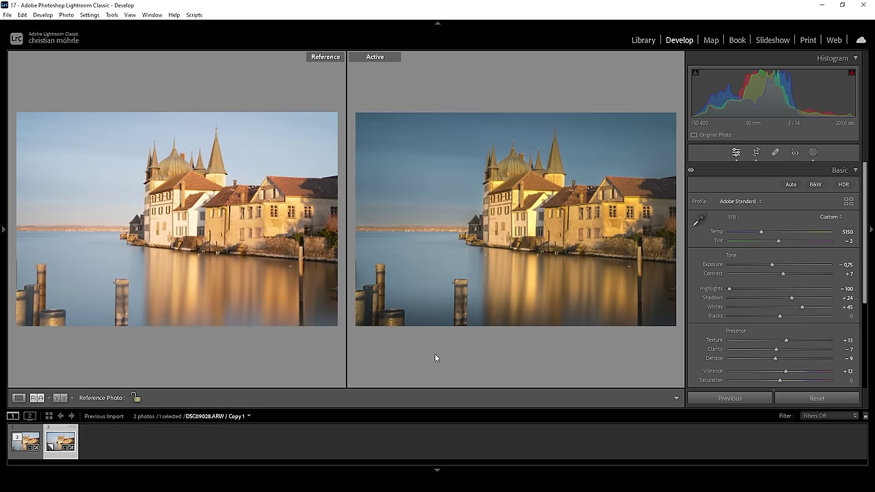
key(d)
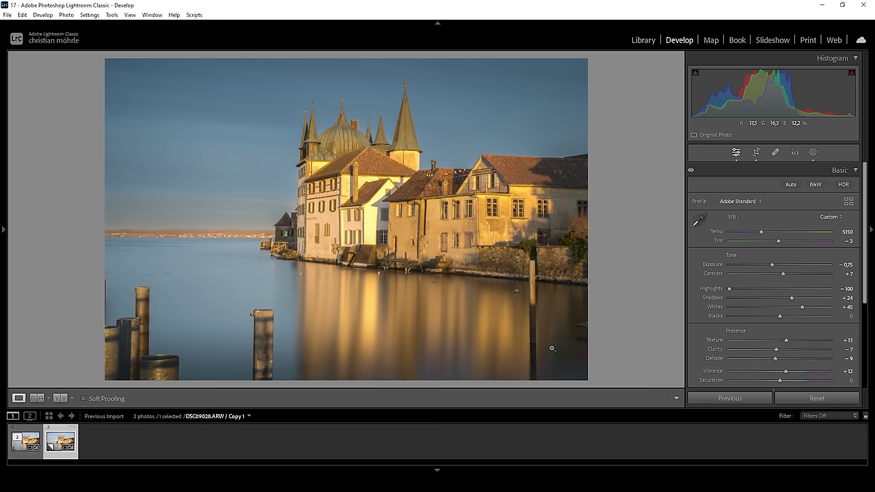
In the Color Mixer, set the Hue of Orange to -10, Yellow to -9 and Blue to -7
click(854, 170)
click(854, 199)
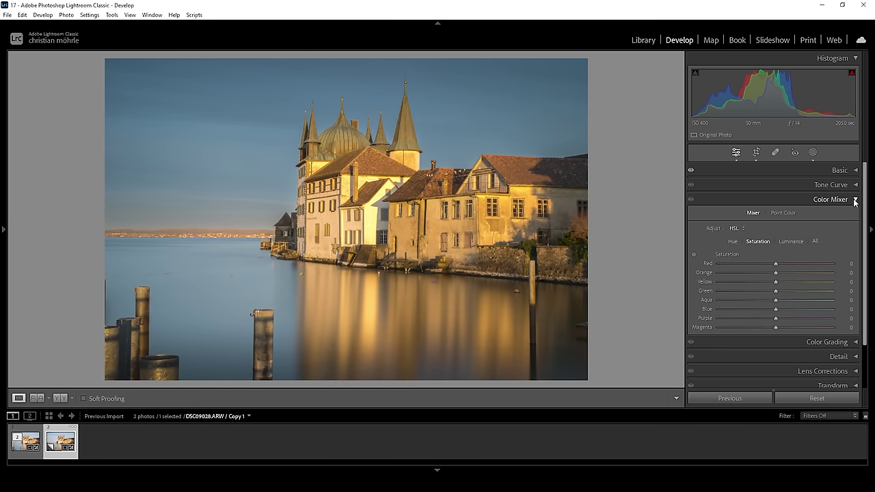
click(733, 242)
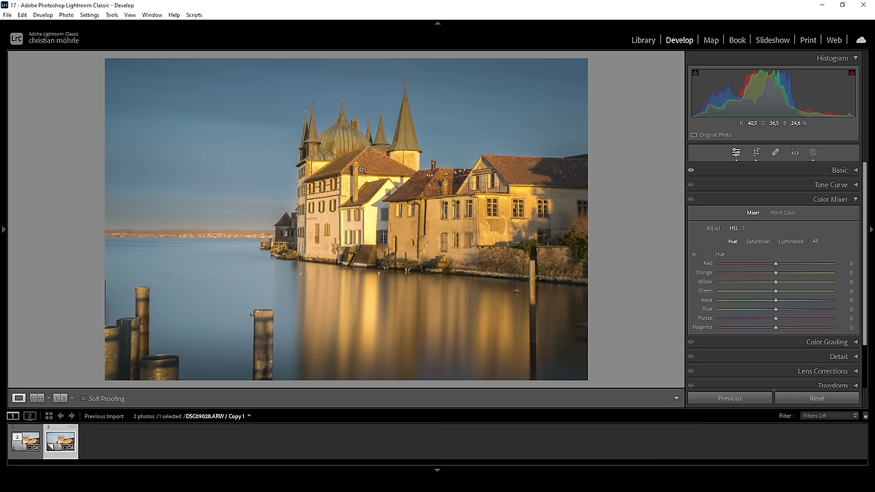
drag(777, 275, 772, 275)
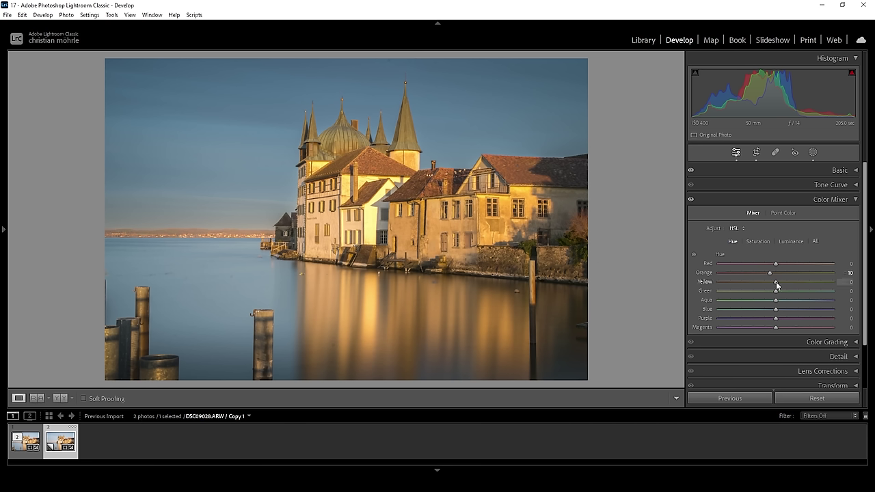
drag(772, 285, 772, 285)
drag(776, 311, 771, 311)
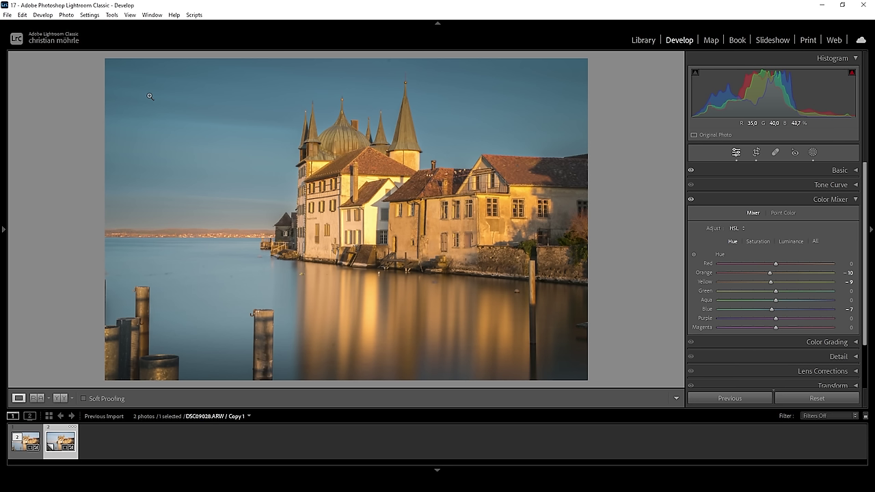
In the Color Mixer, set the Saturation of Red to -6, Orange to -9, Yellow to -28 and Blue to +21
click(758, 242)
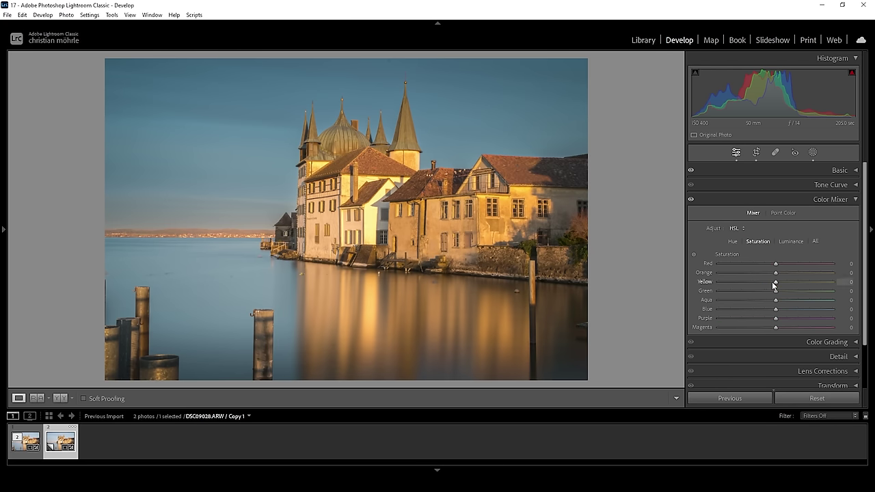
drag(774, 263, 772, 263)
click(773, 266)
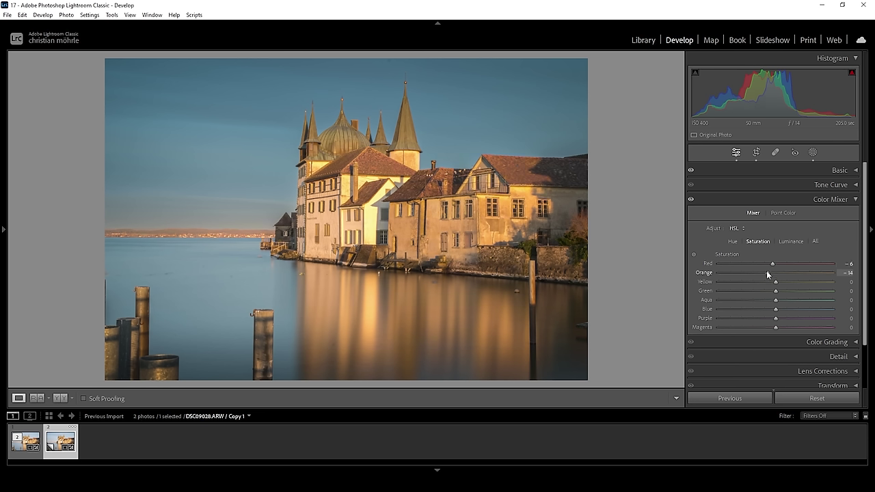
drag(766, 272, 764, 284)
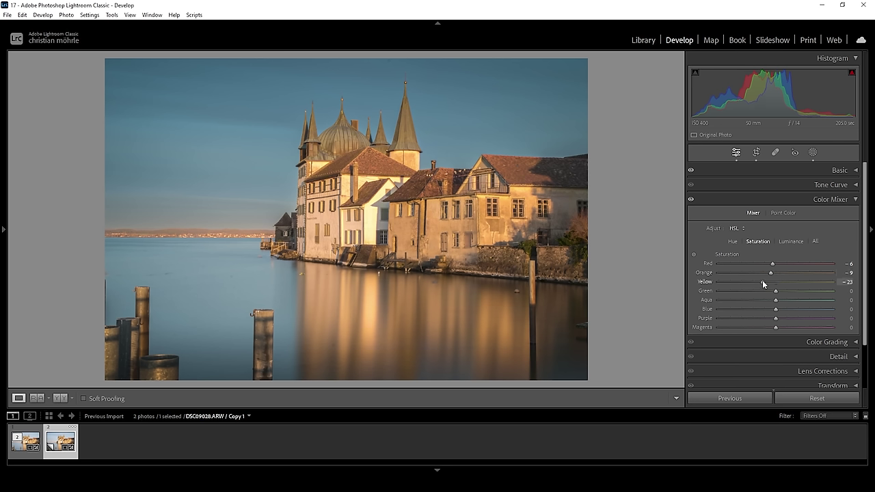
drag(762, 285, 760, 284)
drag(777, 309, 790, 312)
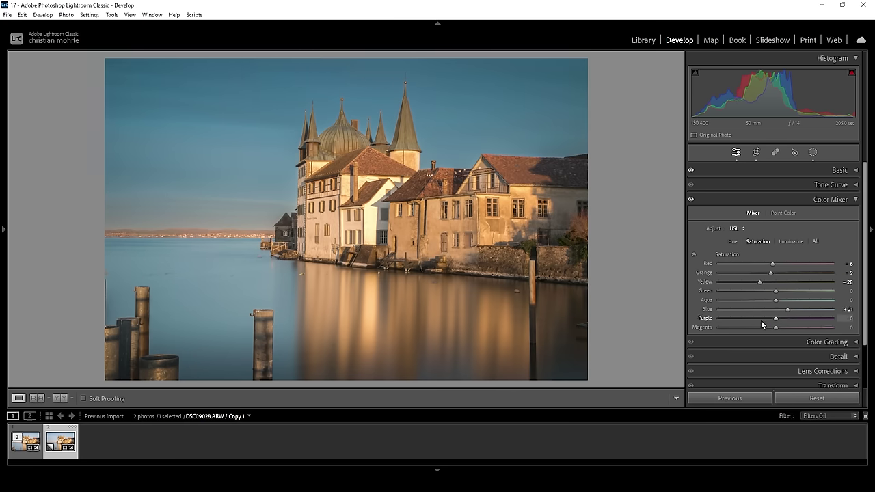
click(855, 201)
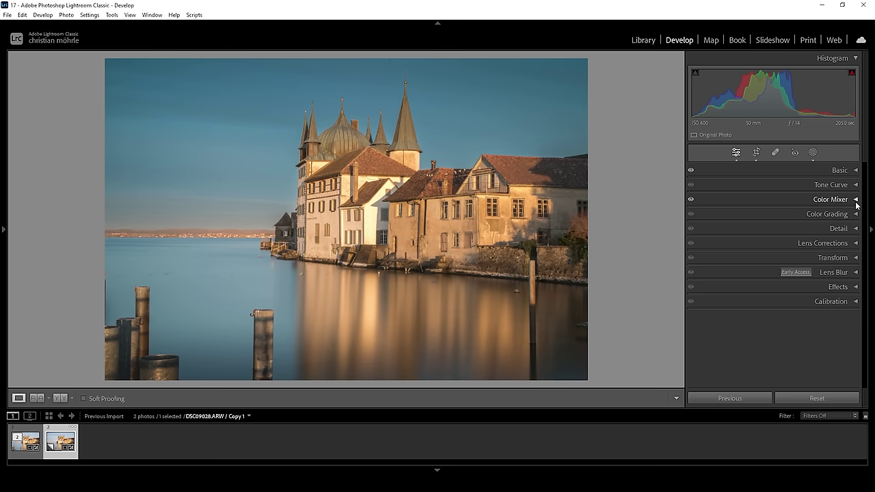
In Calibration, set the Blue Primary Hue to -9 and raise the Blue Primary Saturation moderately
click(795, 301)
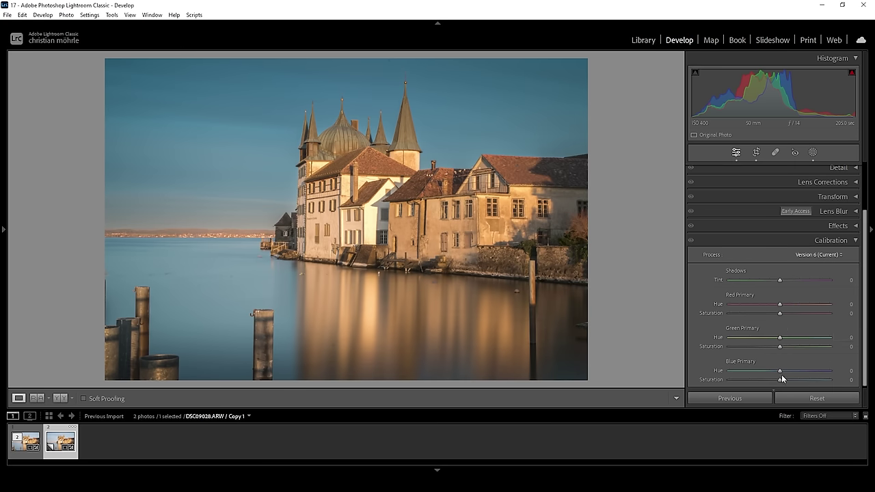
drag(781, 373, 776, 373)
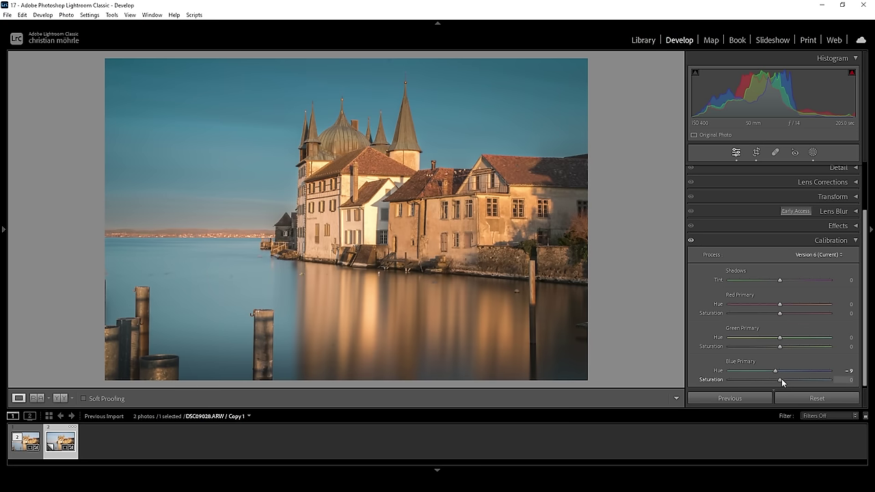
drag(781, 379, 793, 379)
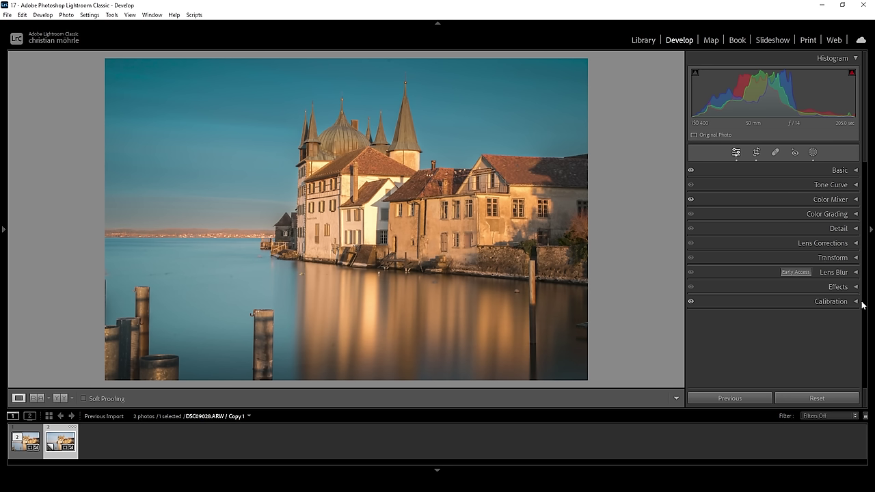
In Color Grading, tint the highlights with Hue 38 and Saturation 24
click(849, 215)
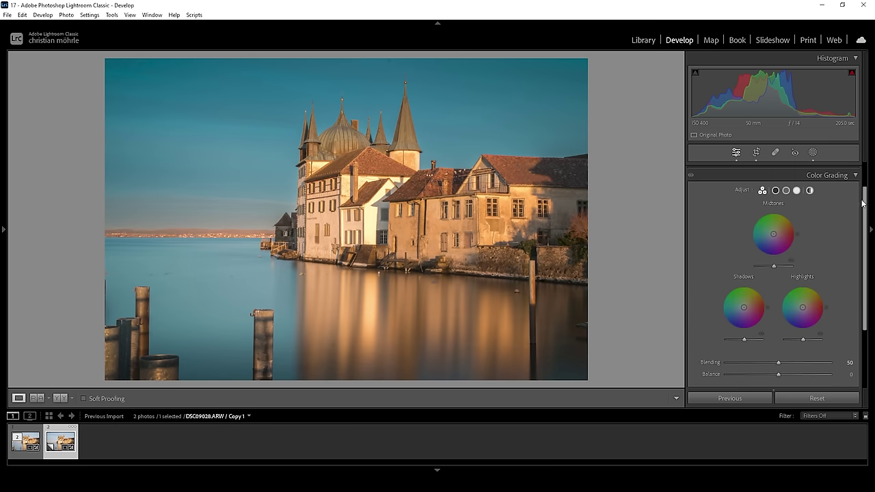
scroll(860, 209, down, 1)
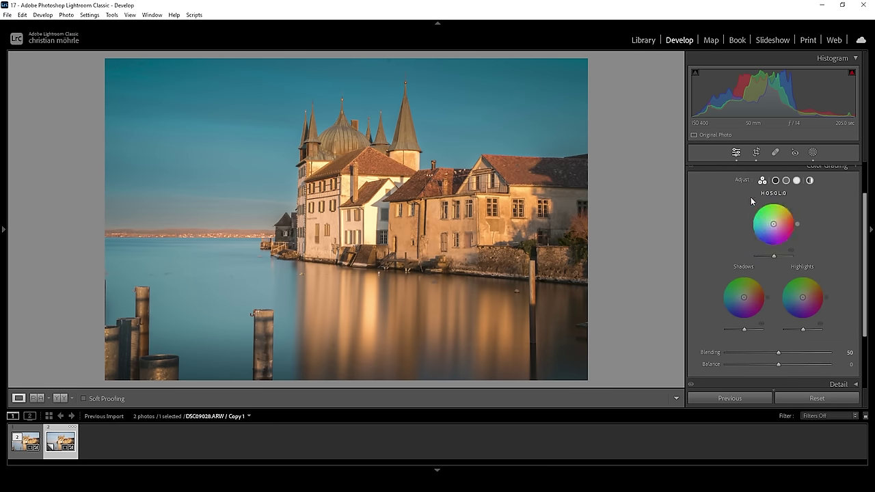
click(796, 180)
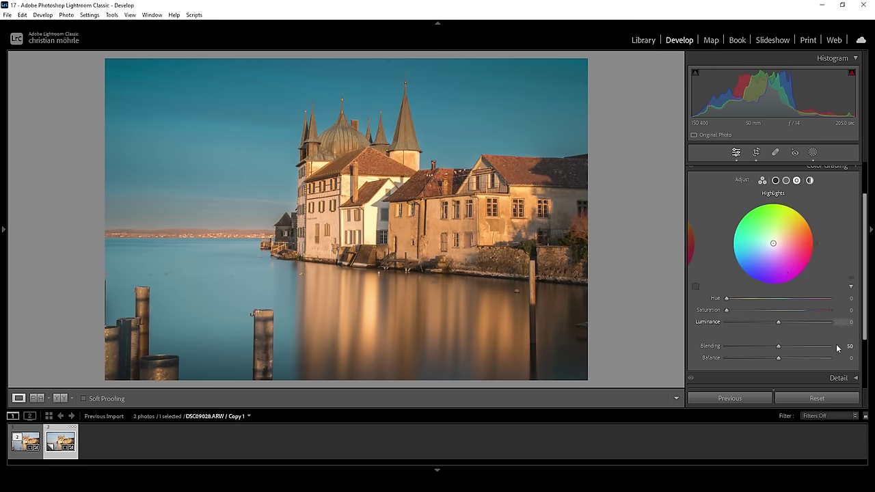
drag(728, 299, 751, 313)
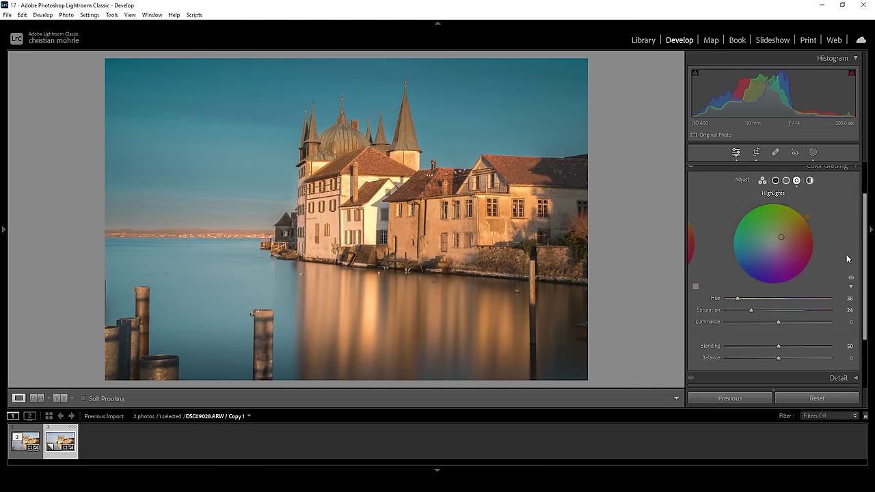
In Color Grading, tint the midtones with Hue 25 and Saturation 12
click(786, 181)
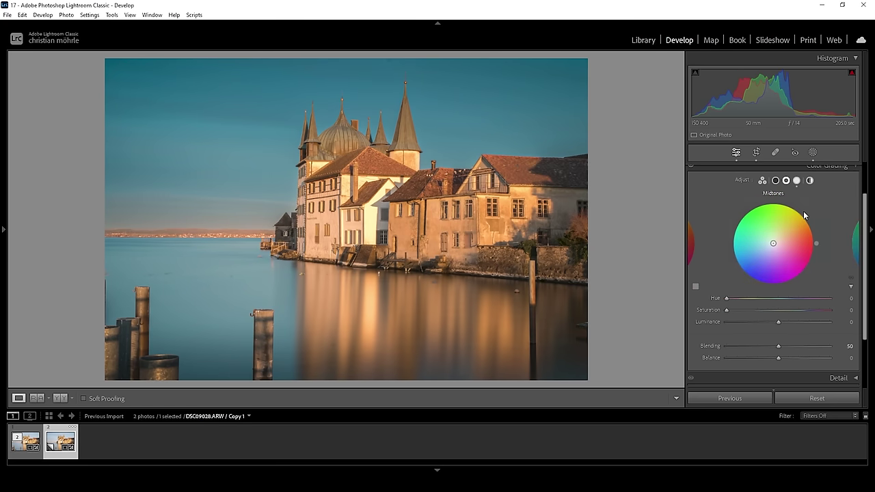
drag(726, 299, 734, 301)
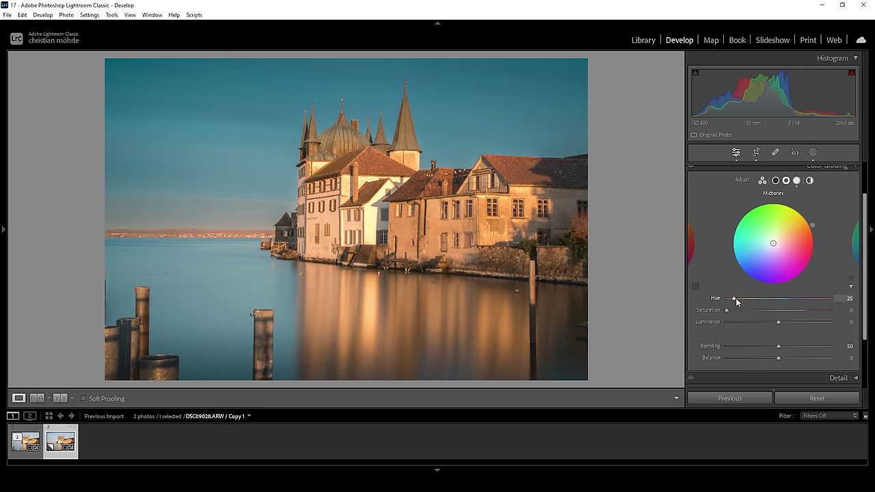
drag(726, 309, 738, 310)
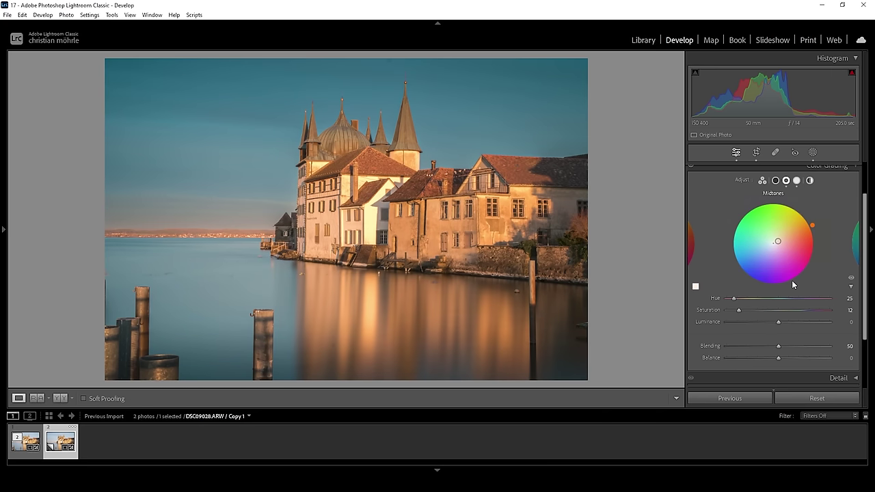
In Color Grading, tint the shadows with Hue 224 and Saturation 4, and set their Luminance to -64
click(775, 181)
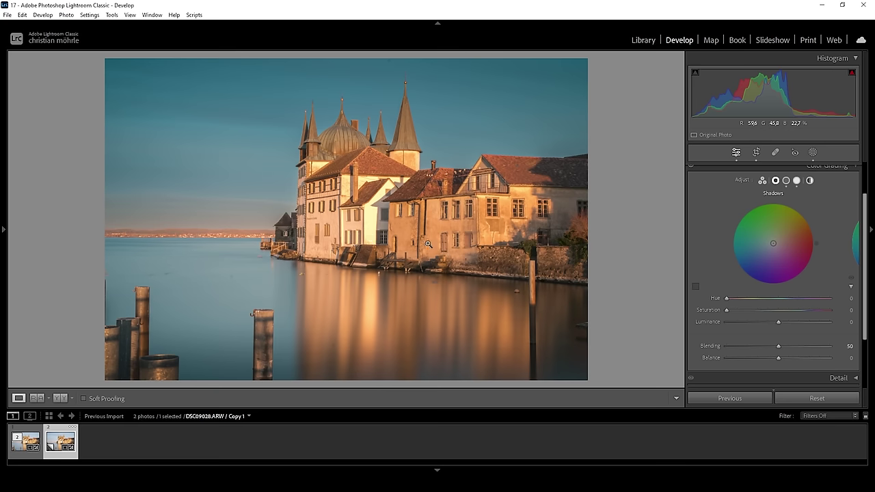
mouse_move(727, 299)
mouse_down()
mouse_move(794, 310)
mouse_move(724, 311)
mouse_move(733, 312)
mouse_up()
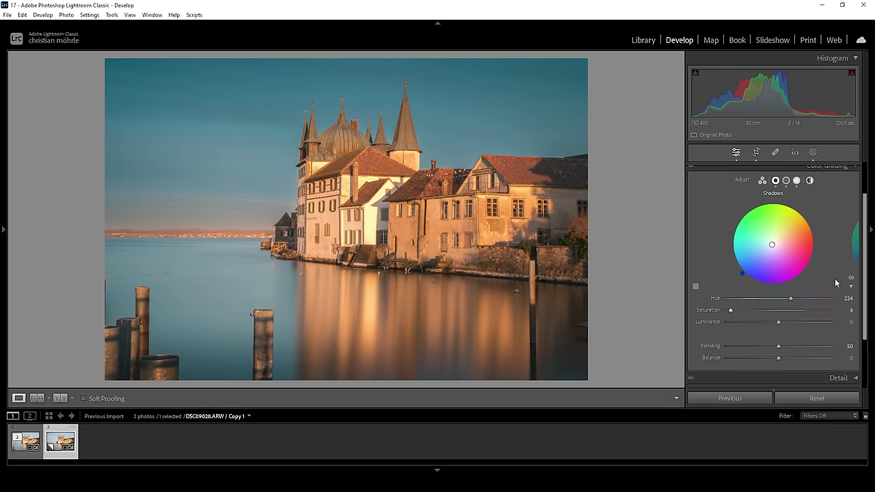
scroll(833, 266, up, 1)
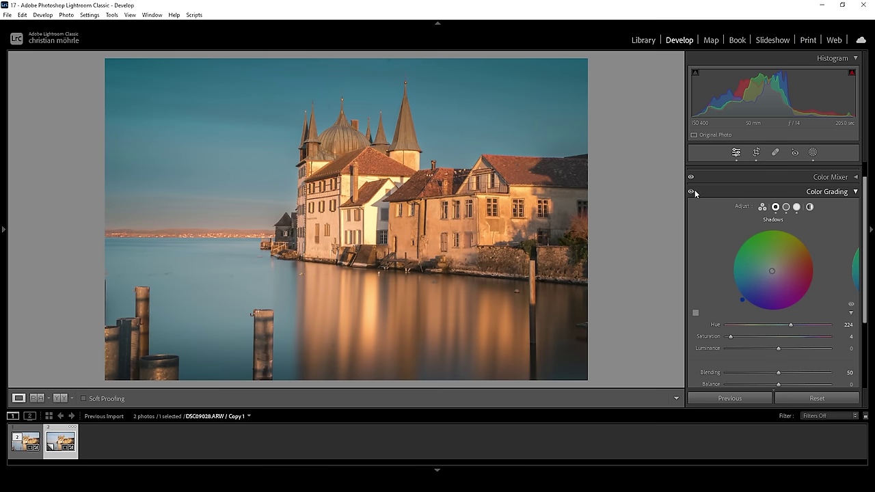
scroll(737, 319, down, 1)
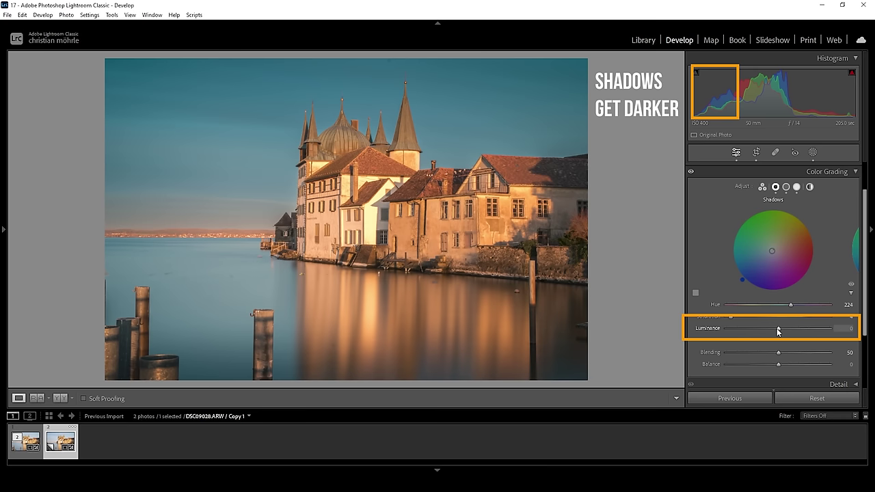
drag(777, 328, 744, 327)
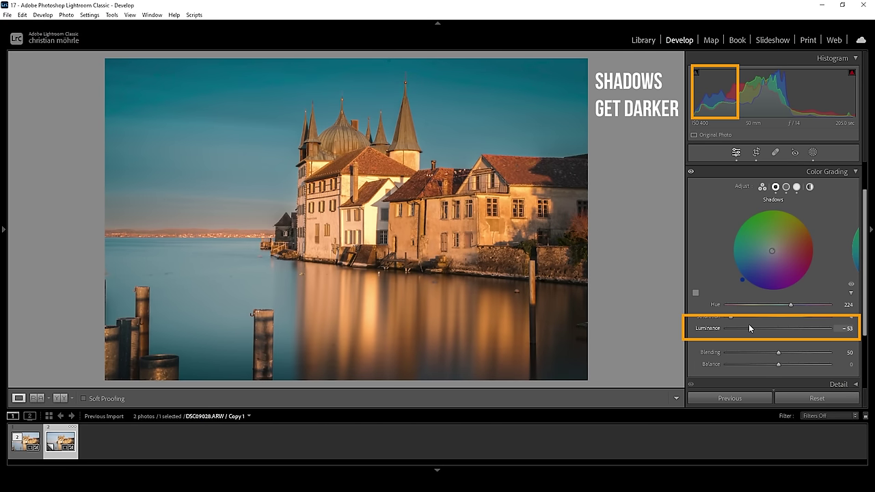
drag(748, 327, 743, 328)
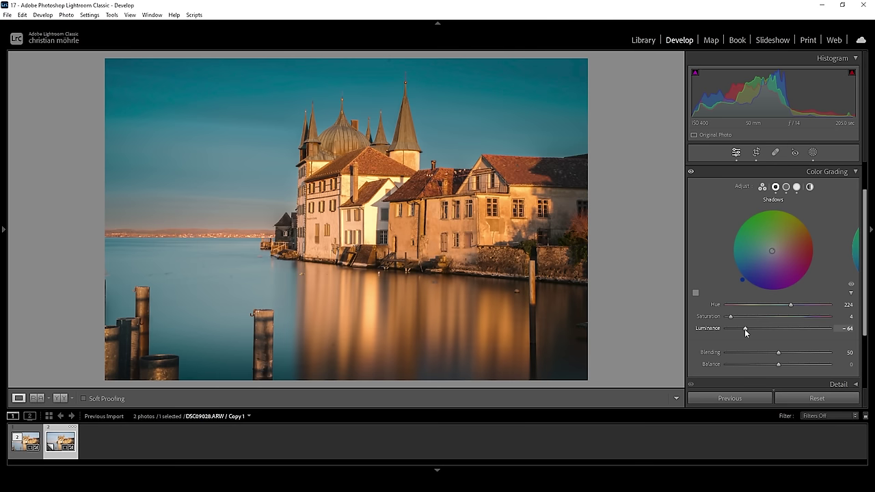
In Color Grading, raise the Luminance of the shadows to -8
drag(743, 328, 742, 327)
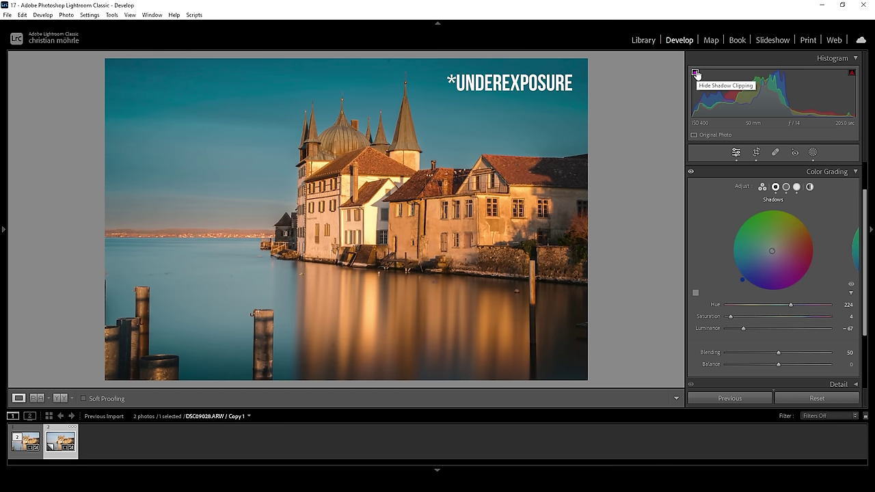
drag(743, 328, 746, 330)
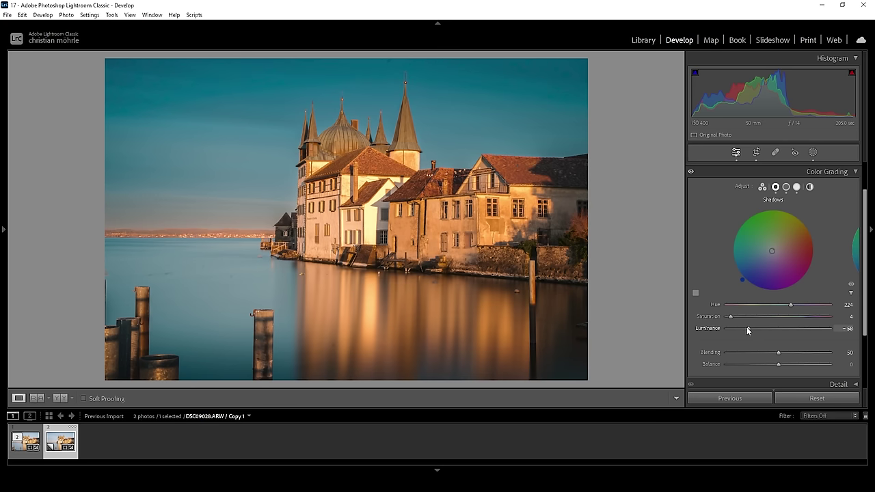
drag(750, 330, 774, 332)
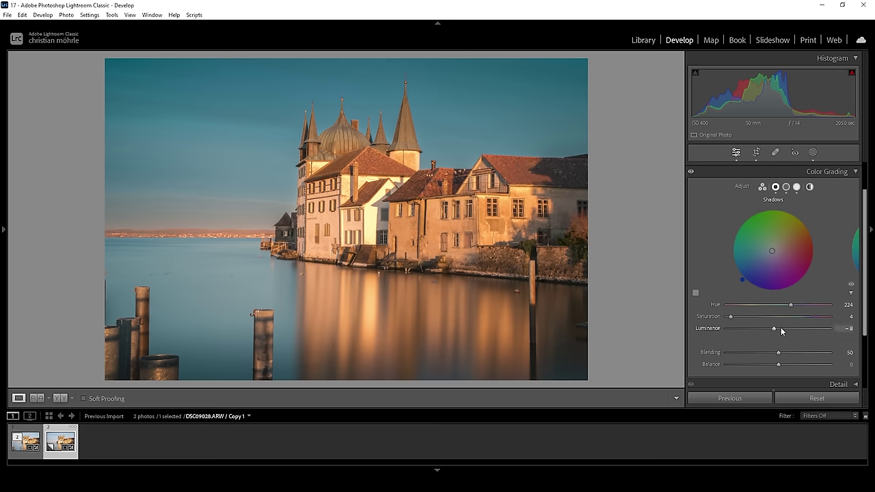
In Color Grading, set the Luminance of the midtones to +32 and of the highlights to +20
click(785, 185)
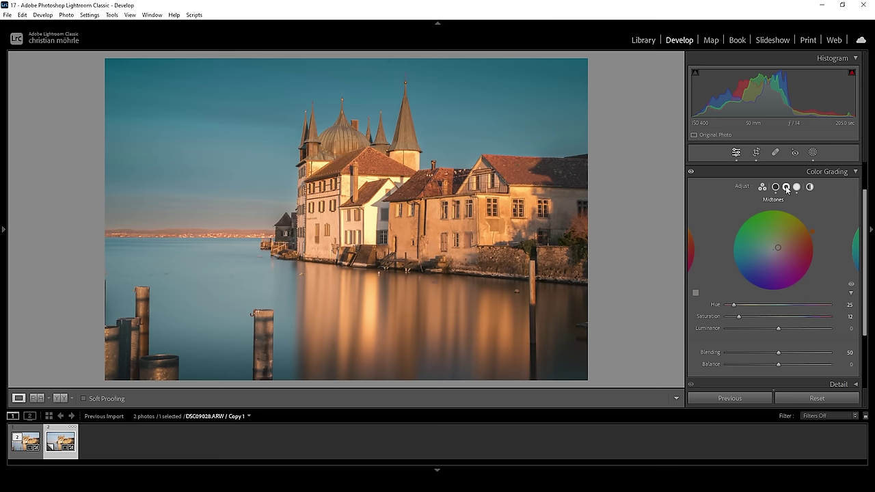
drag(777, 328, 756, 332)
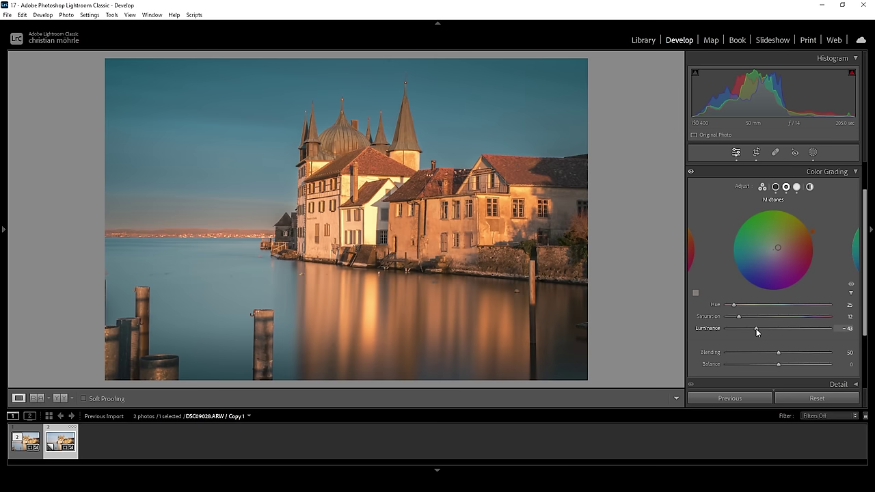
drag(756, 332, 786, 330)
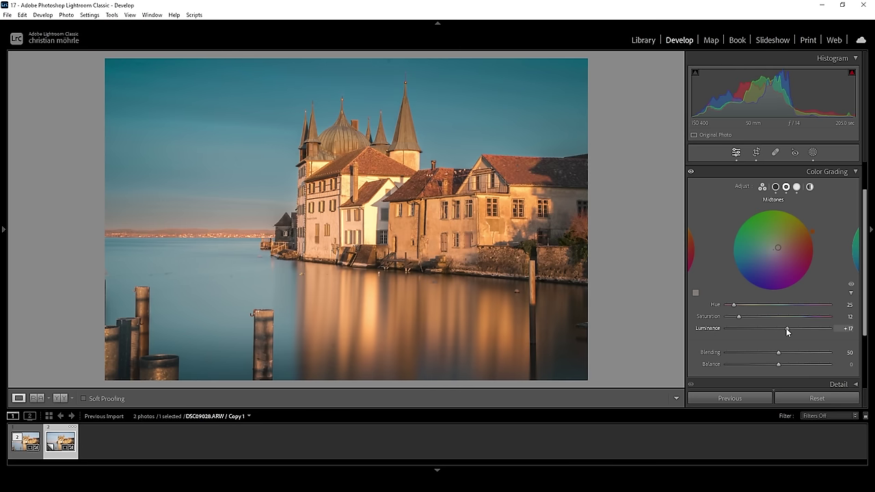
drag(786, 329, 795, 330)
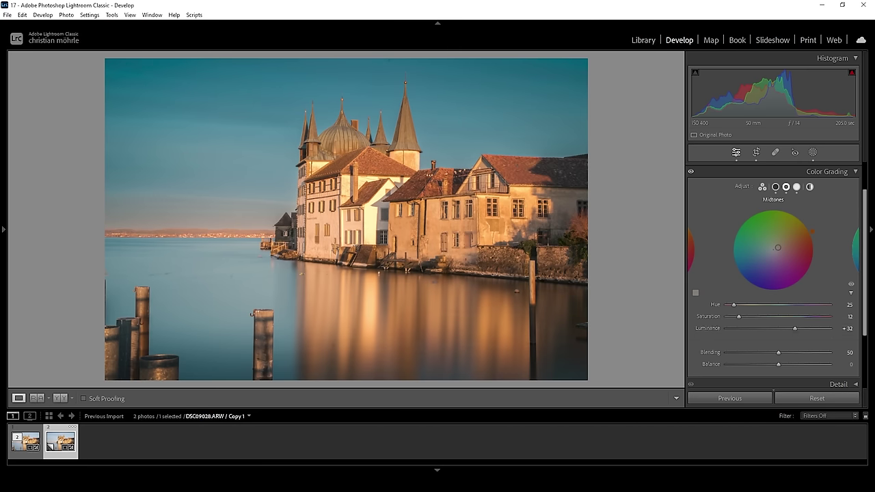
click(796, 188)
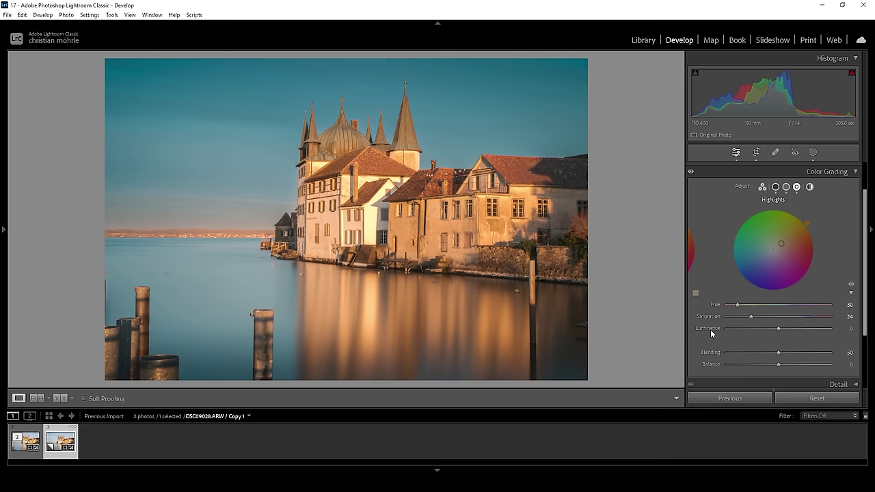
drag(778, 328, 789, 327)
Compare the photo with and without the Color Grading adjustments, leaving them switched on
click(690, 172)
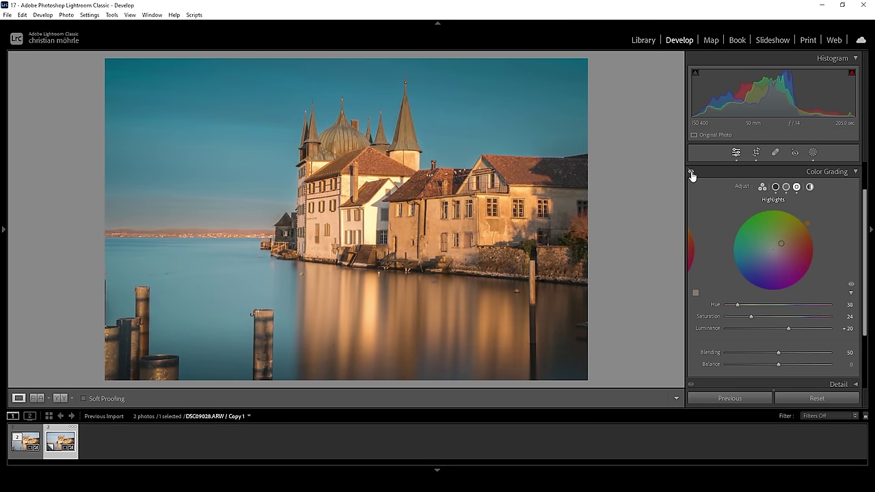
click(691, 172)
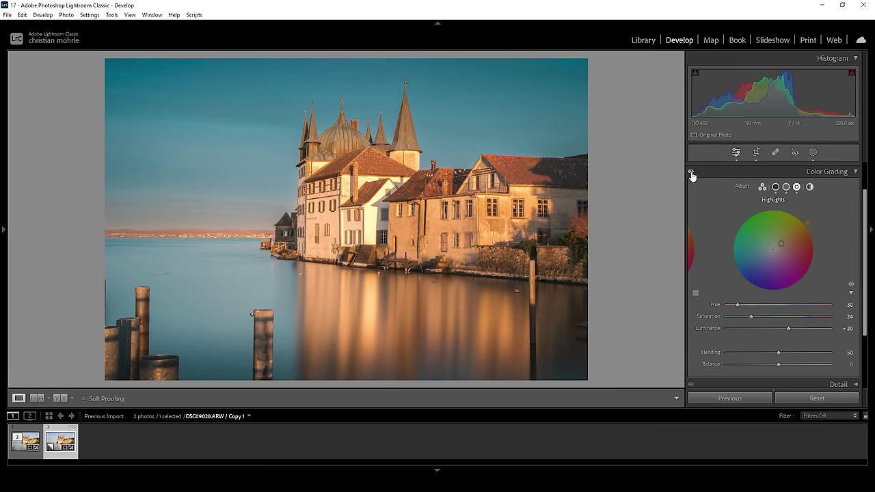
click(691, 176)
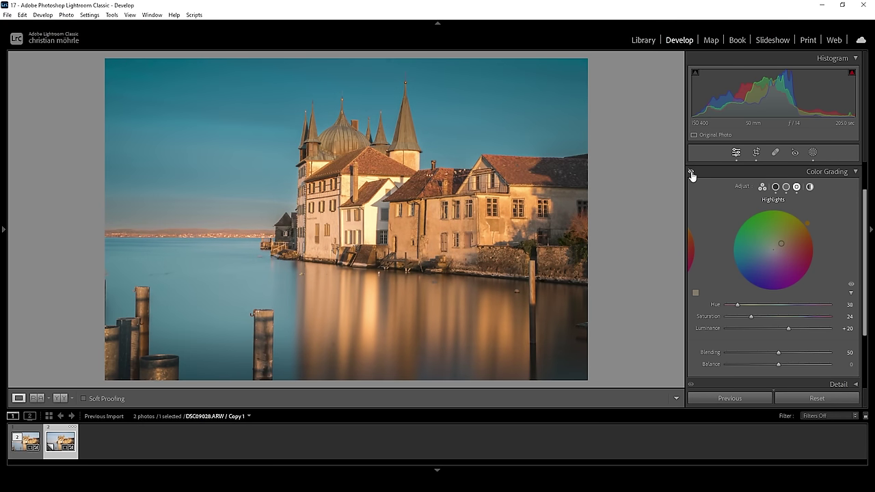
click(690, 174)
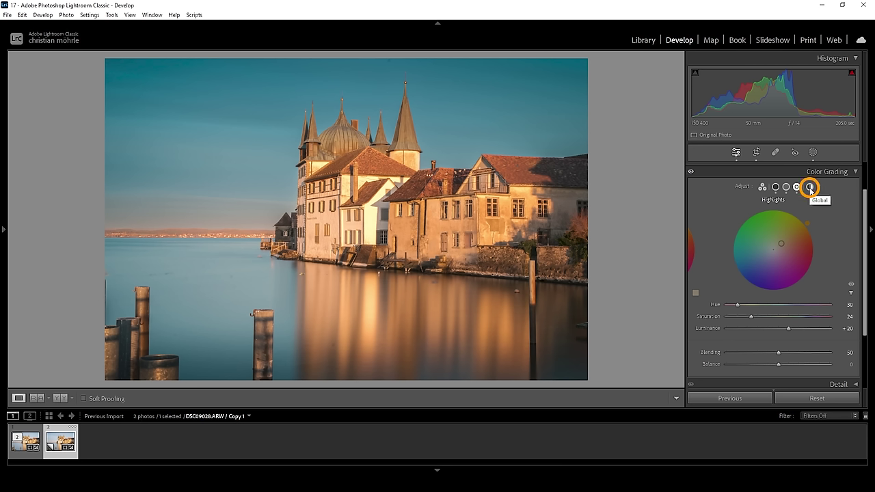
In Color Grading, lower the Global Luminance slightly and set the Blending to 79
click(810, 188)
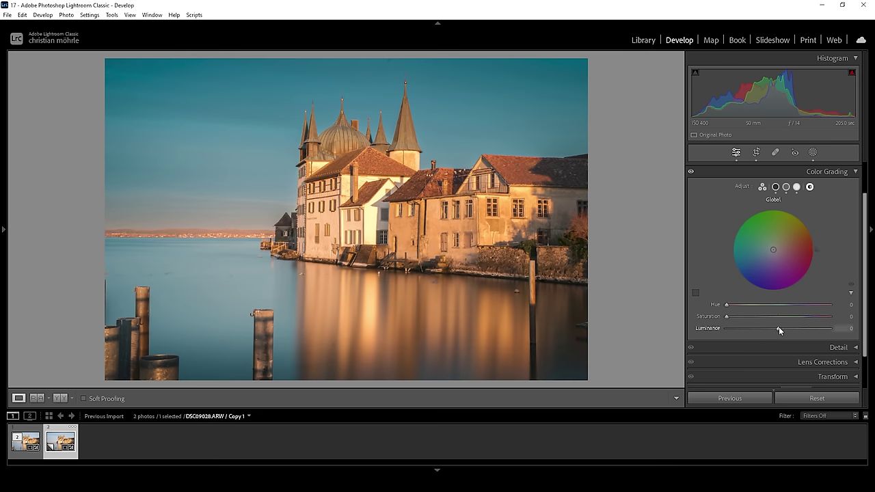
drag(778, 328, 773, 329)
click(797, 187)
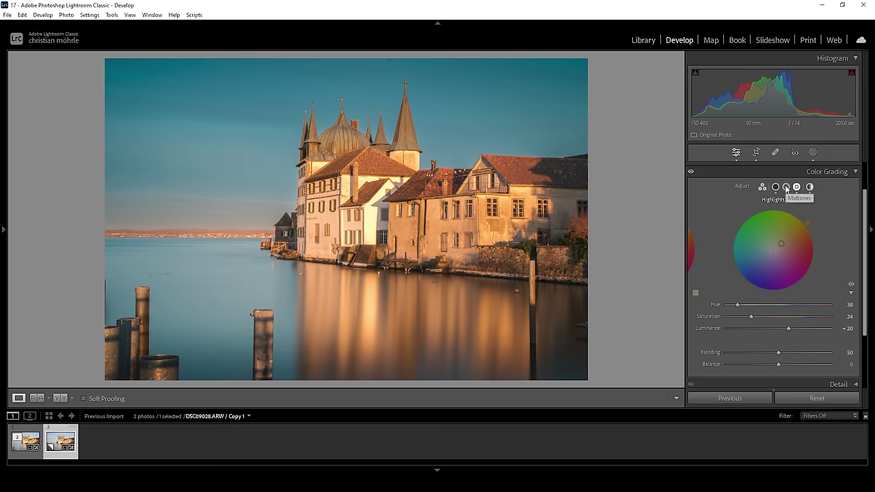
click(786, 187)
click(774, 187)
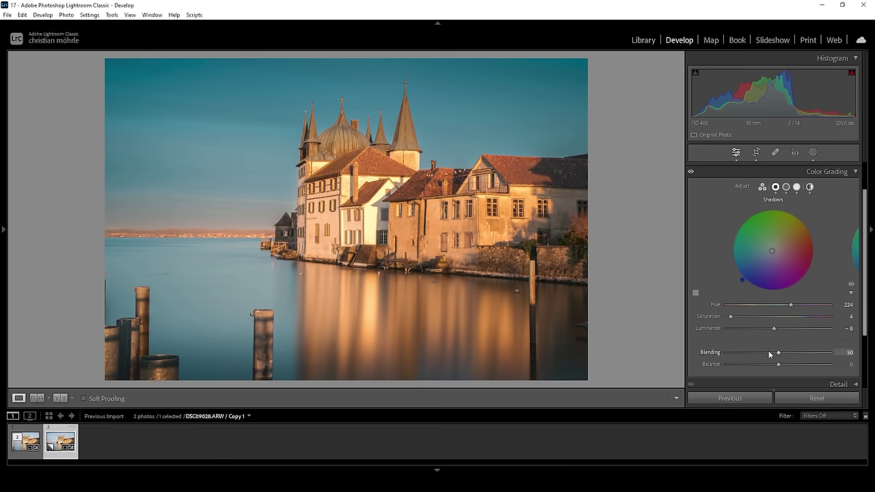
drag(778, 353, 809, 360)
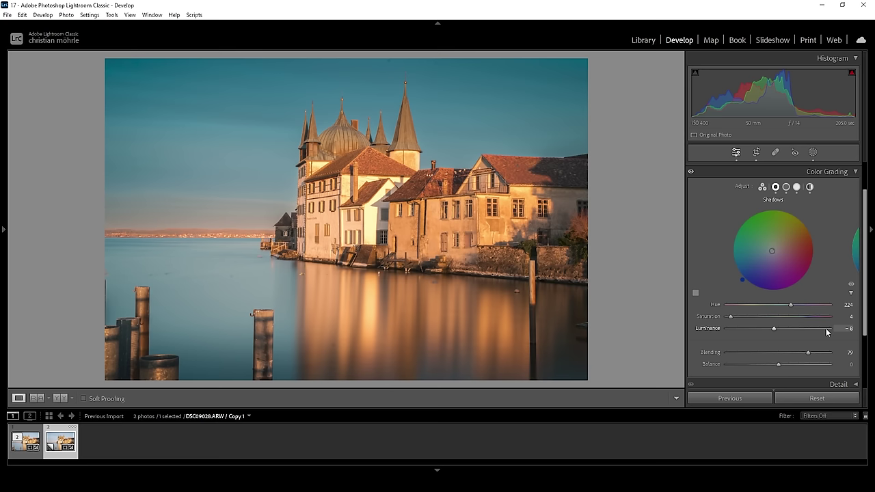
Compare the edited photo side by side with the reference photo, and return to the single-photo view
click(851, 172)
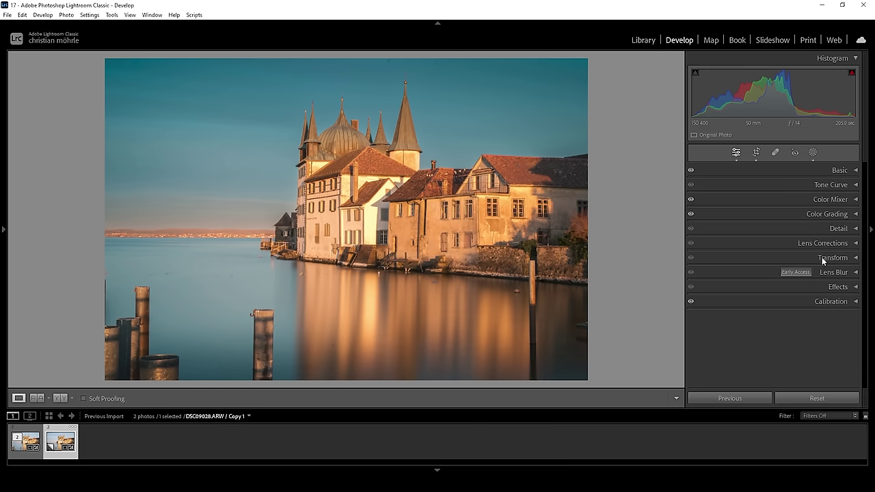
click(37, 398)
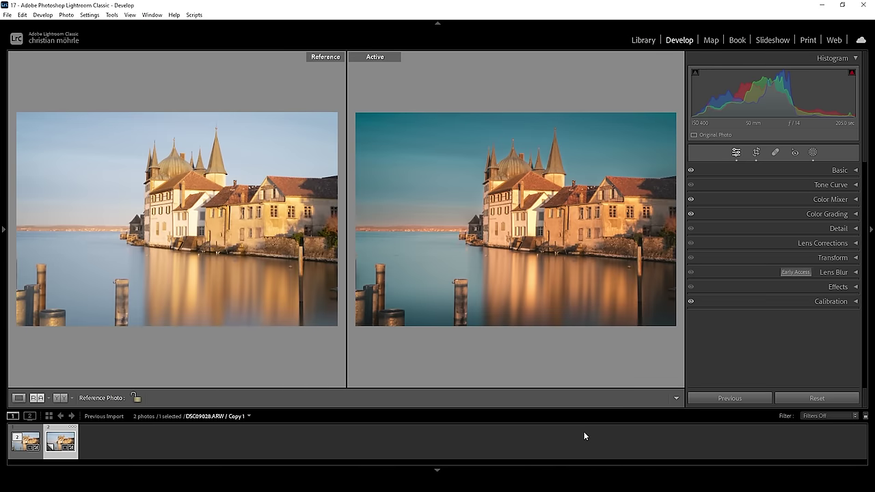
click(18, 397)
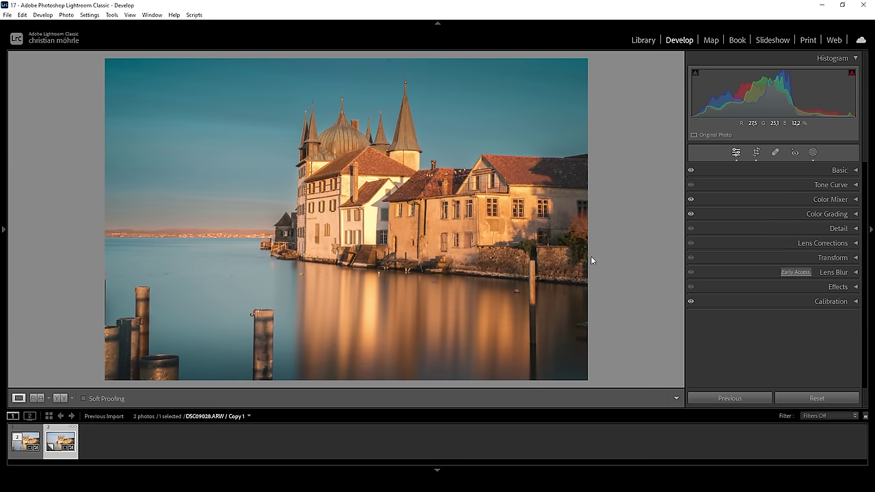
In the Detail sharpening settings, set Radius to 0.5, Detail to 100 and Masking to 81
click(839, 228)
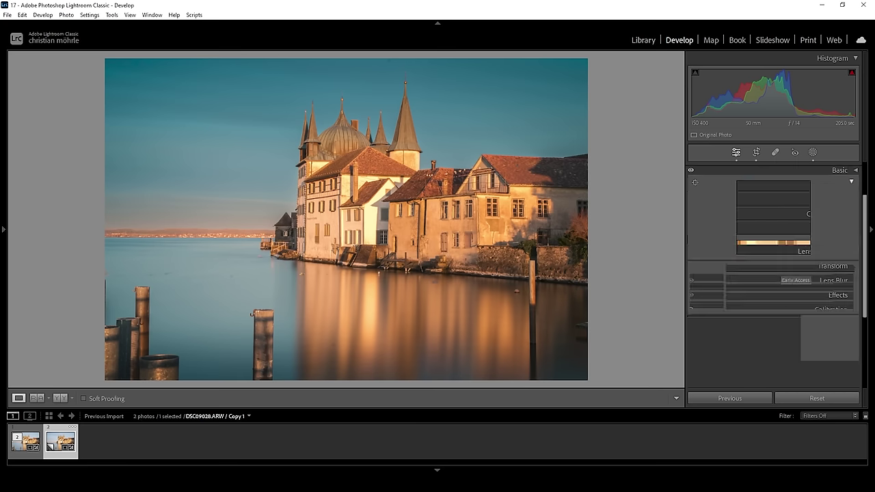
drag(749, 286, 689, 285)
drag(757, 295, 829, 296)
drag(729, 305, 809, 307)
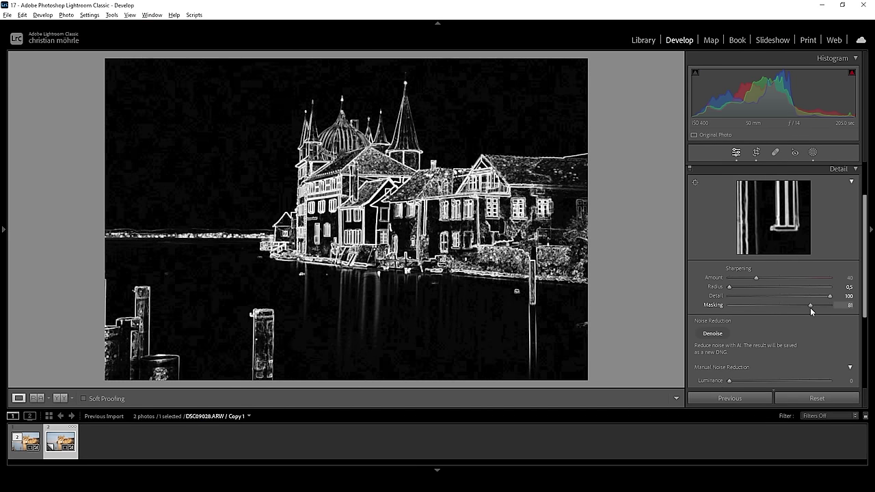
drag(809, 307, 810, 307)
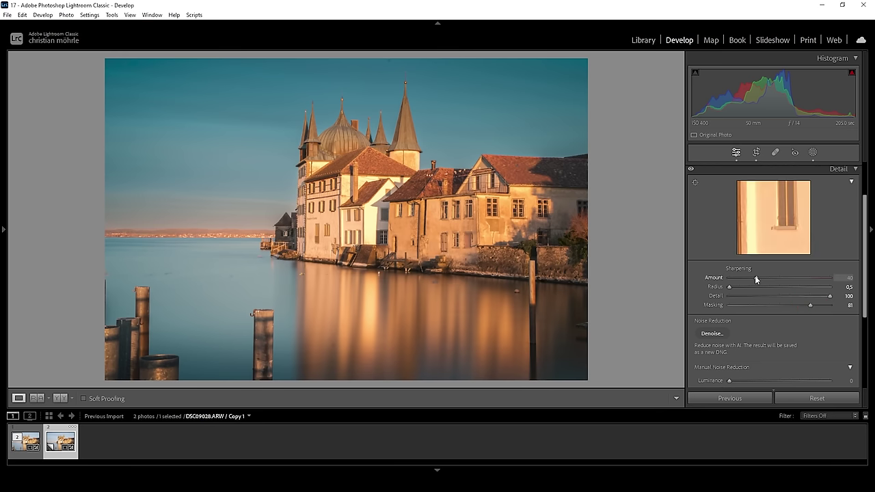